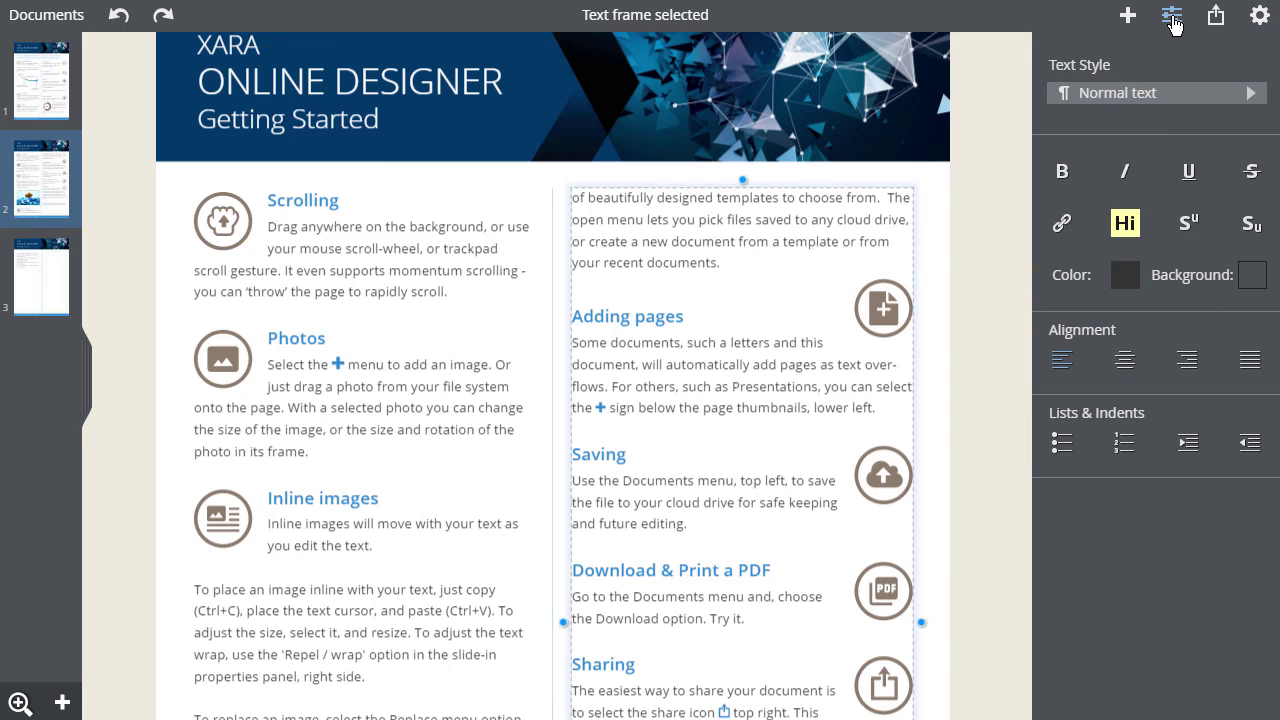
Toggle the text formatting options, then bold the word 'automatically' in the Adding pages paragraph
left_click(1172, 18)
left_click(1172, 18)
left_click(1071, 551)
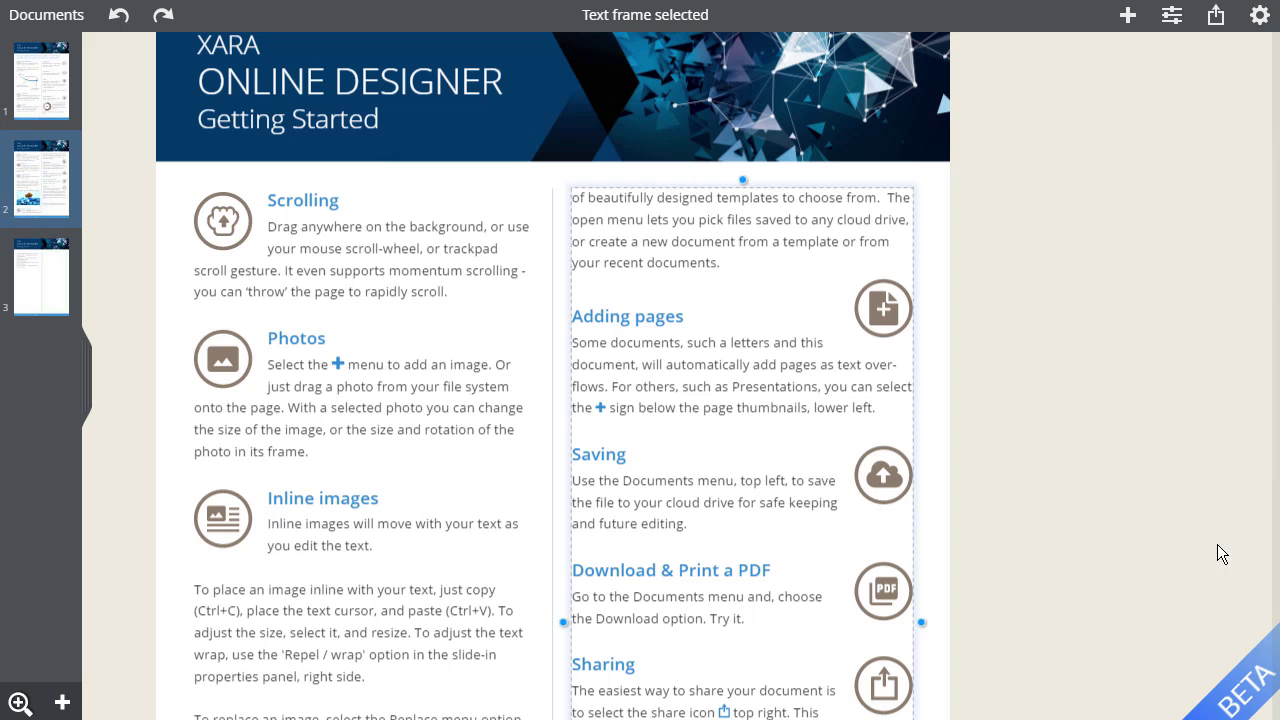
left_click(1172, 18)
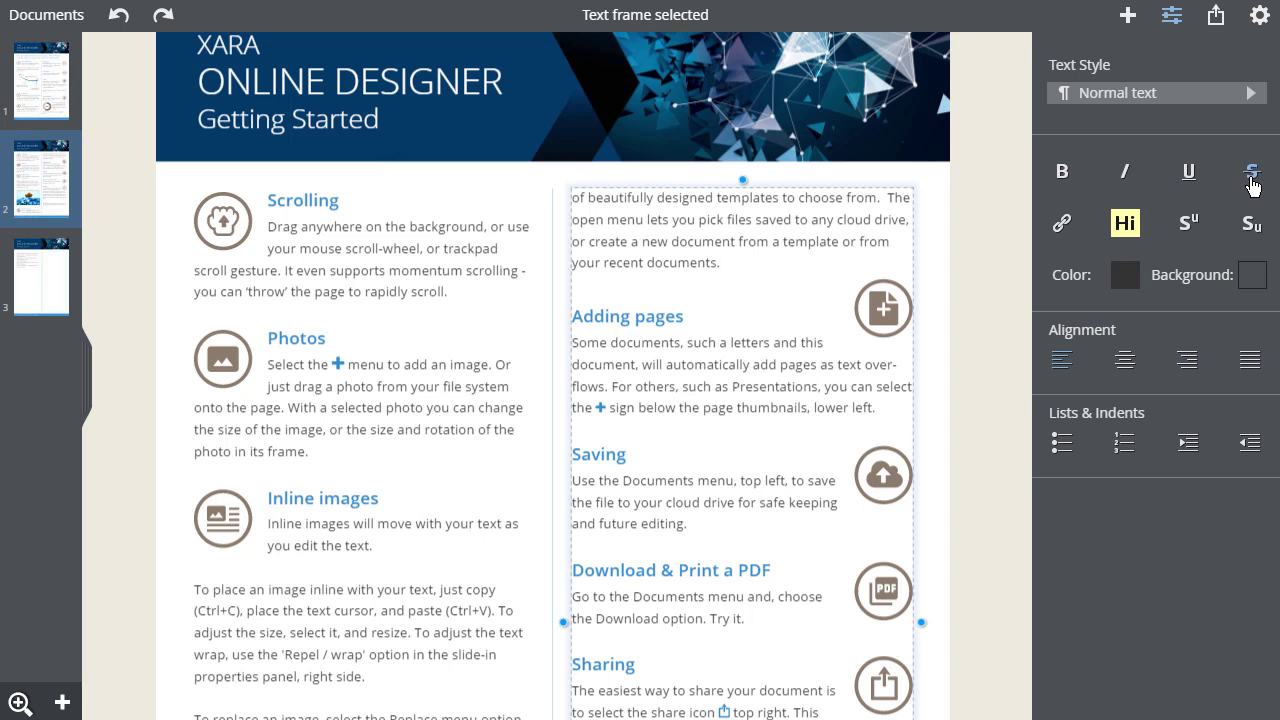
double_click(710, 364)
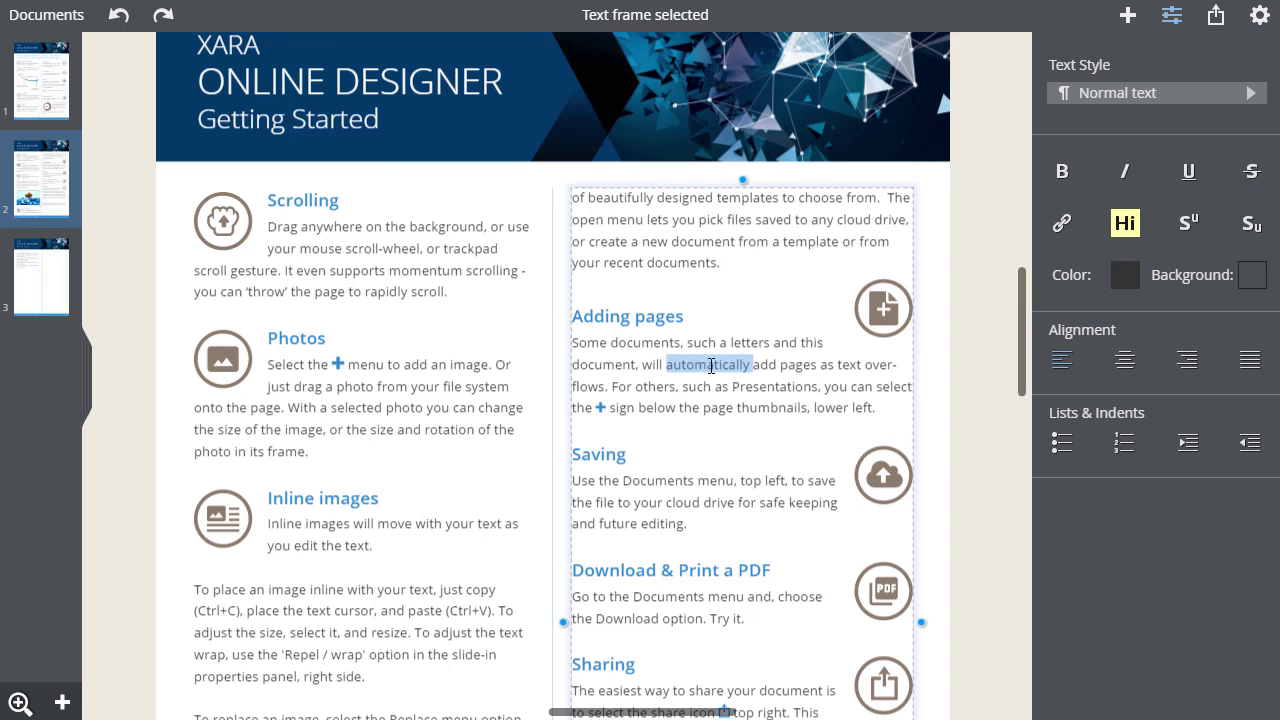
left_click(1062, 174)
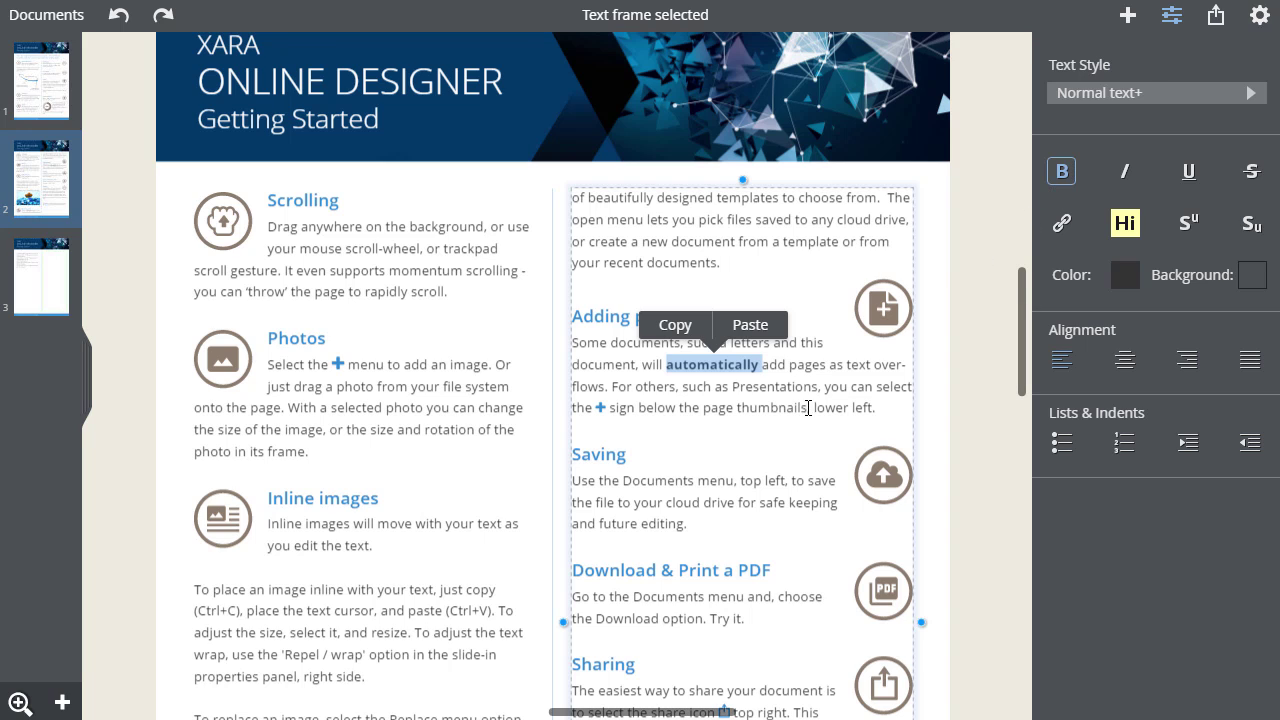
Select the whole line about page thumbnails
left_click_drag(806, 408, 733, 409)
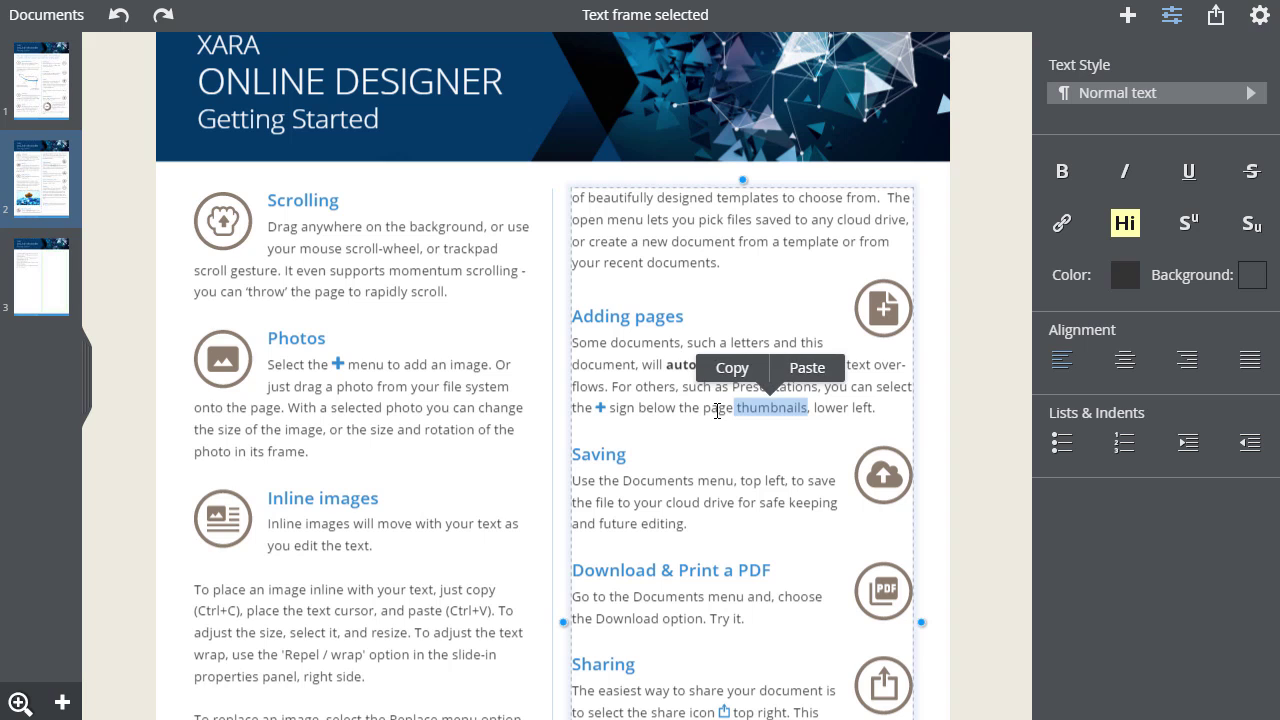
double_click(718, 409)
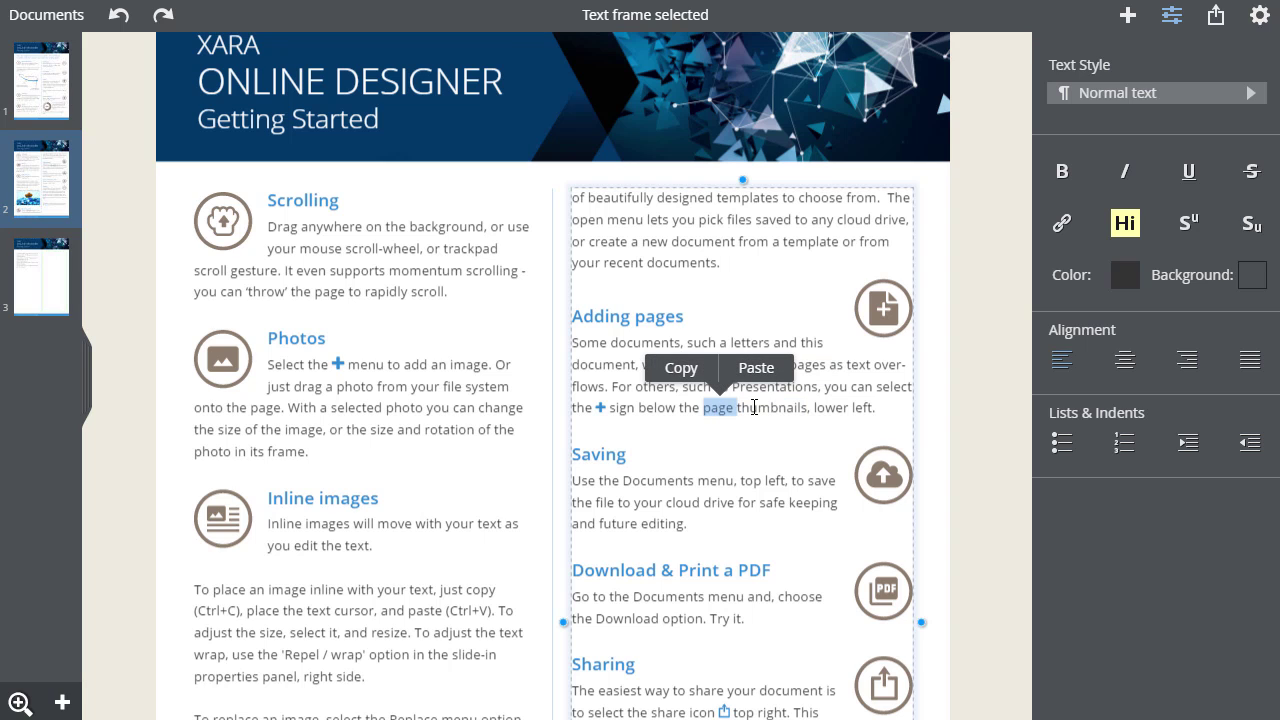
triple_click(760, 408)
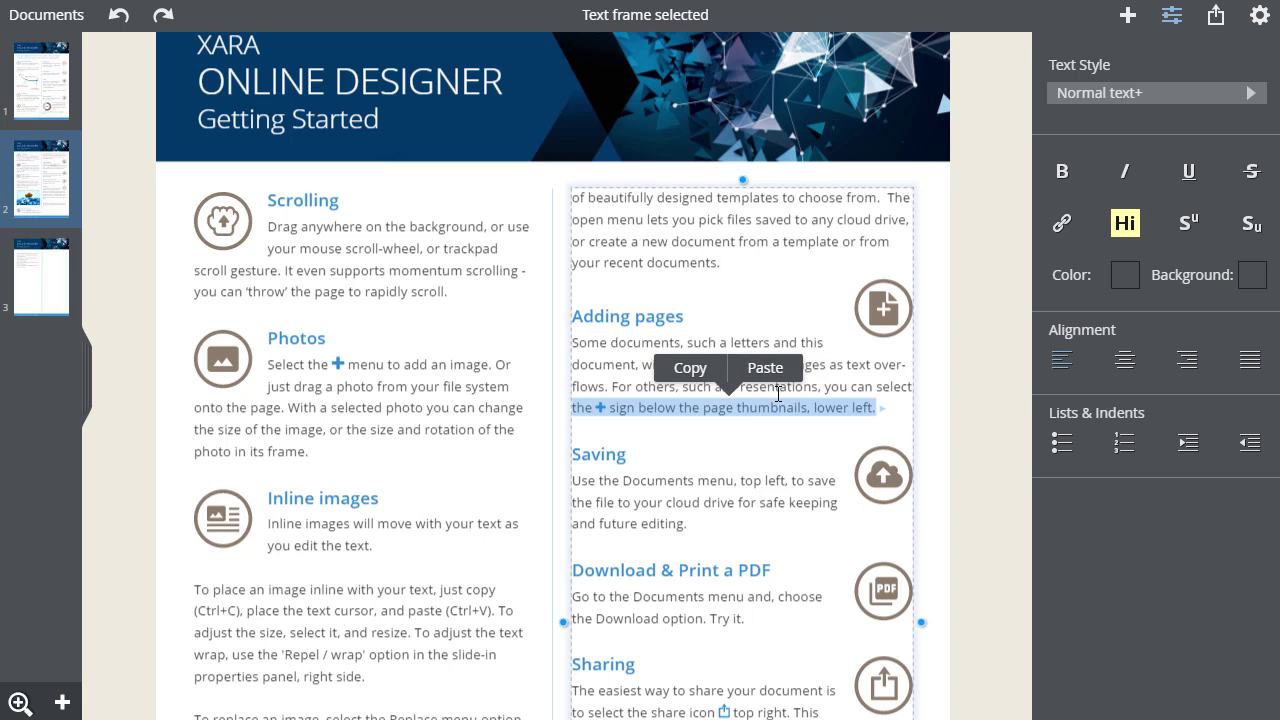
Highlight the page-thumbnails line yellow, then green, then set it back to no highlight
left_click(1125, 225)
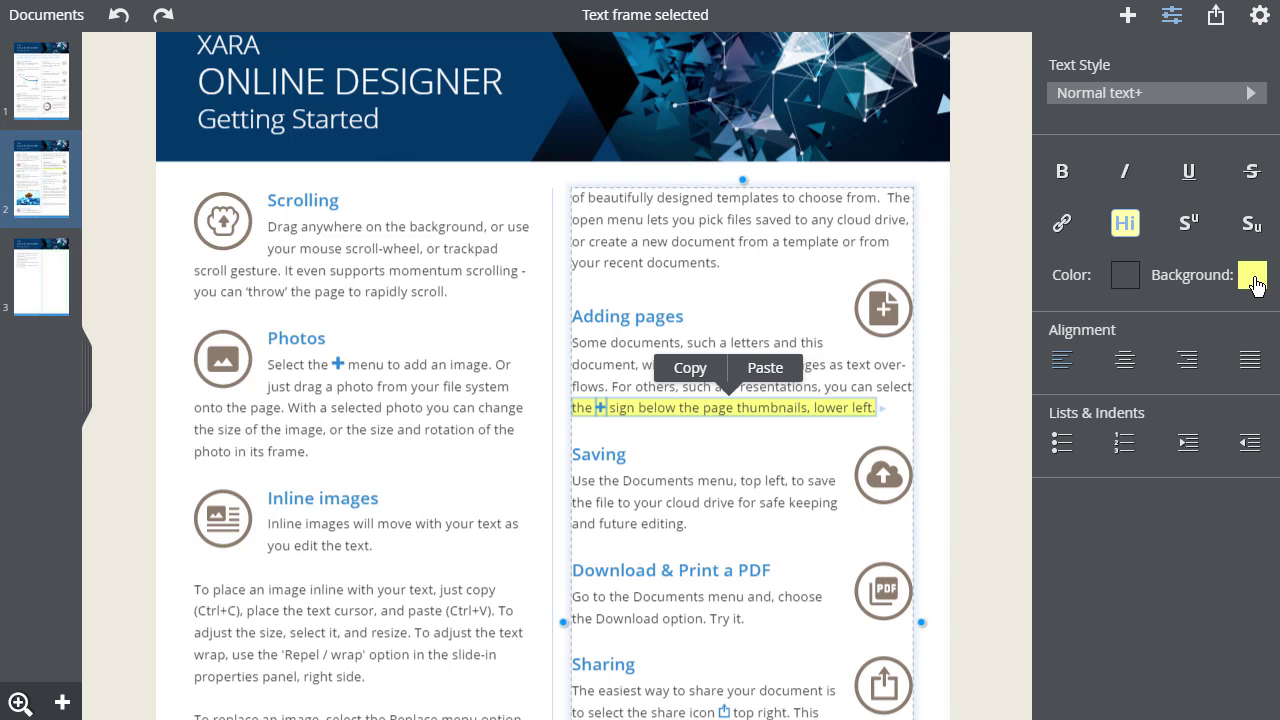
left_click(1252, 276)
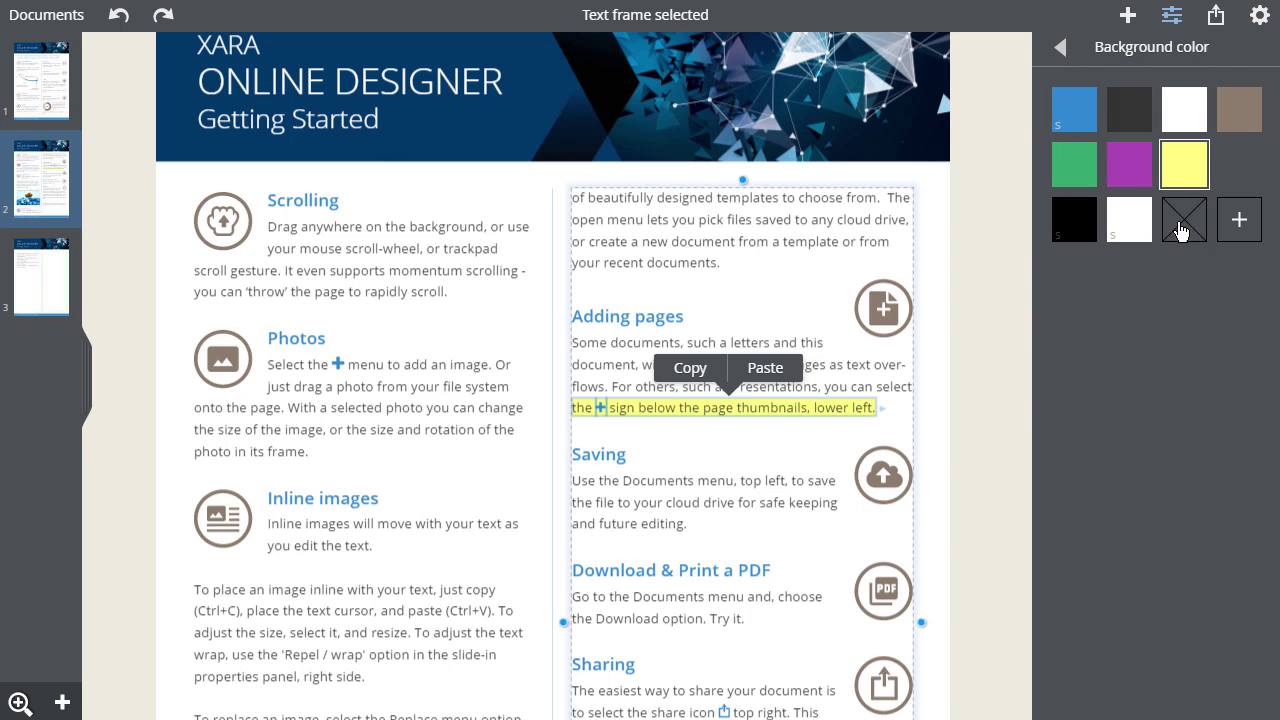
left_click(1086, 173)
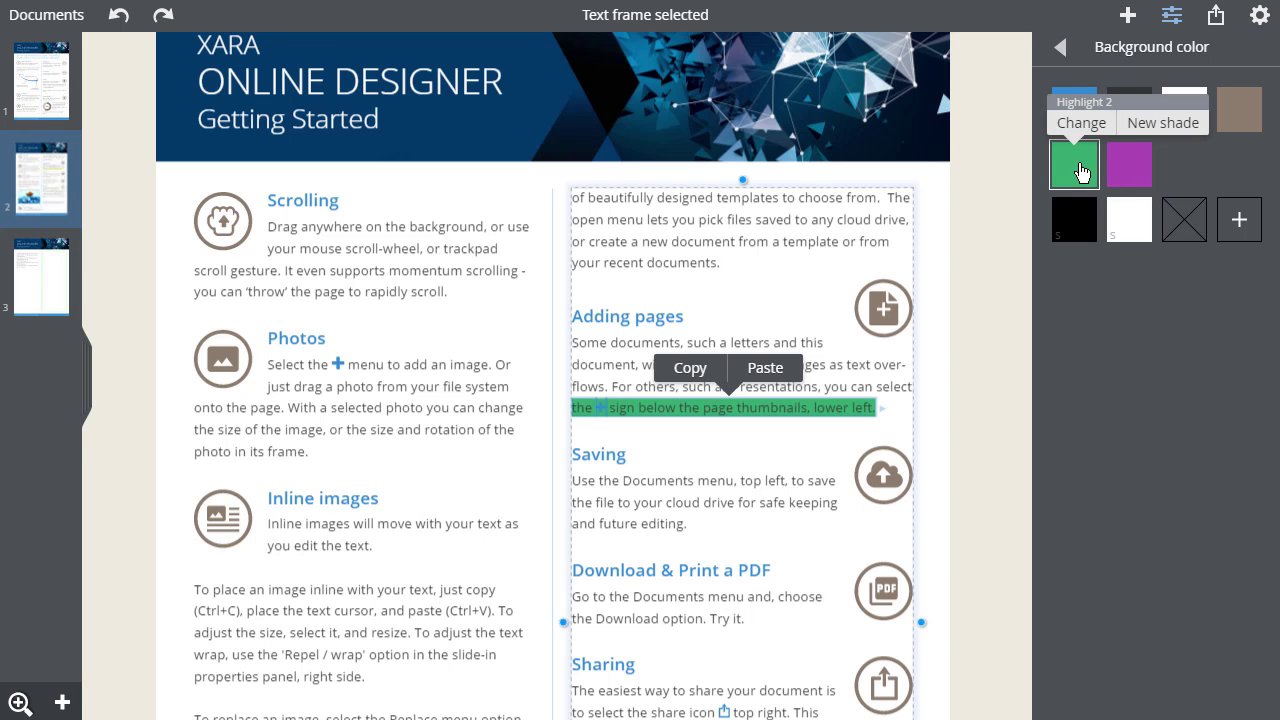
left_click(1188, 229)
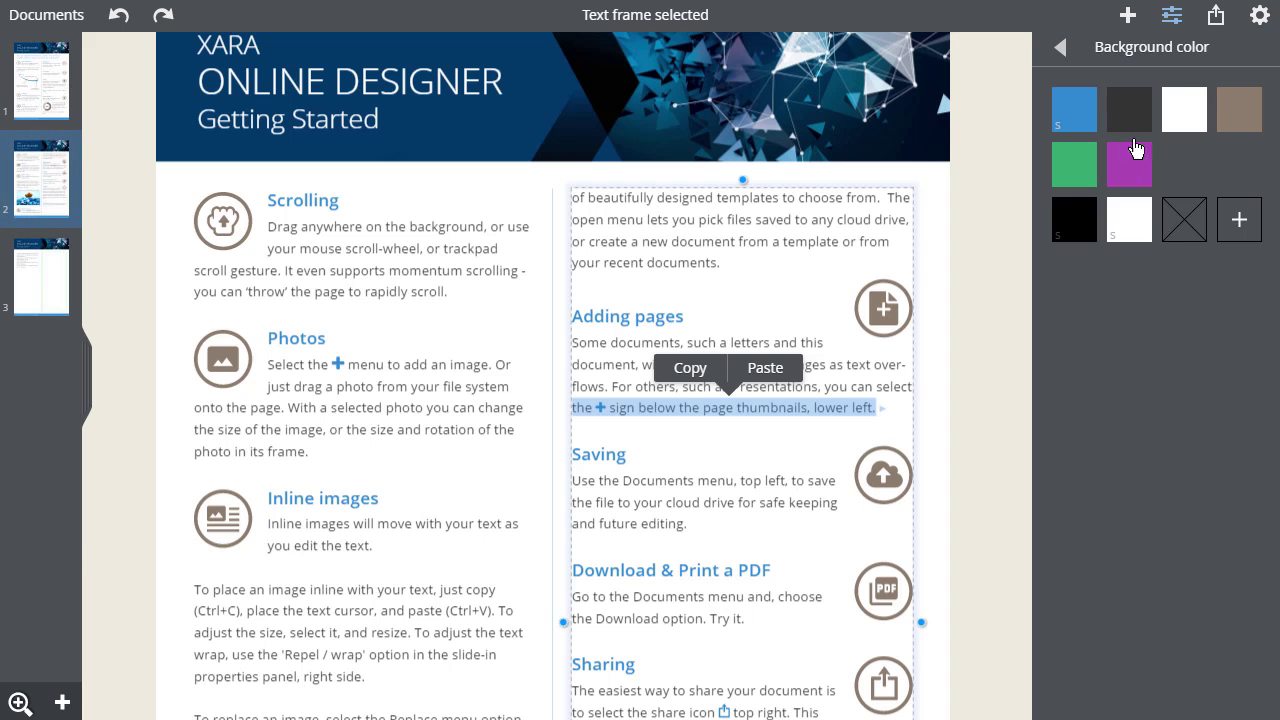
Go back to the text options and browse the Text Style list, keeping Normal text+
left_click(1063, 55)
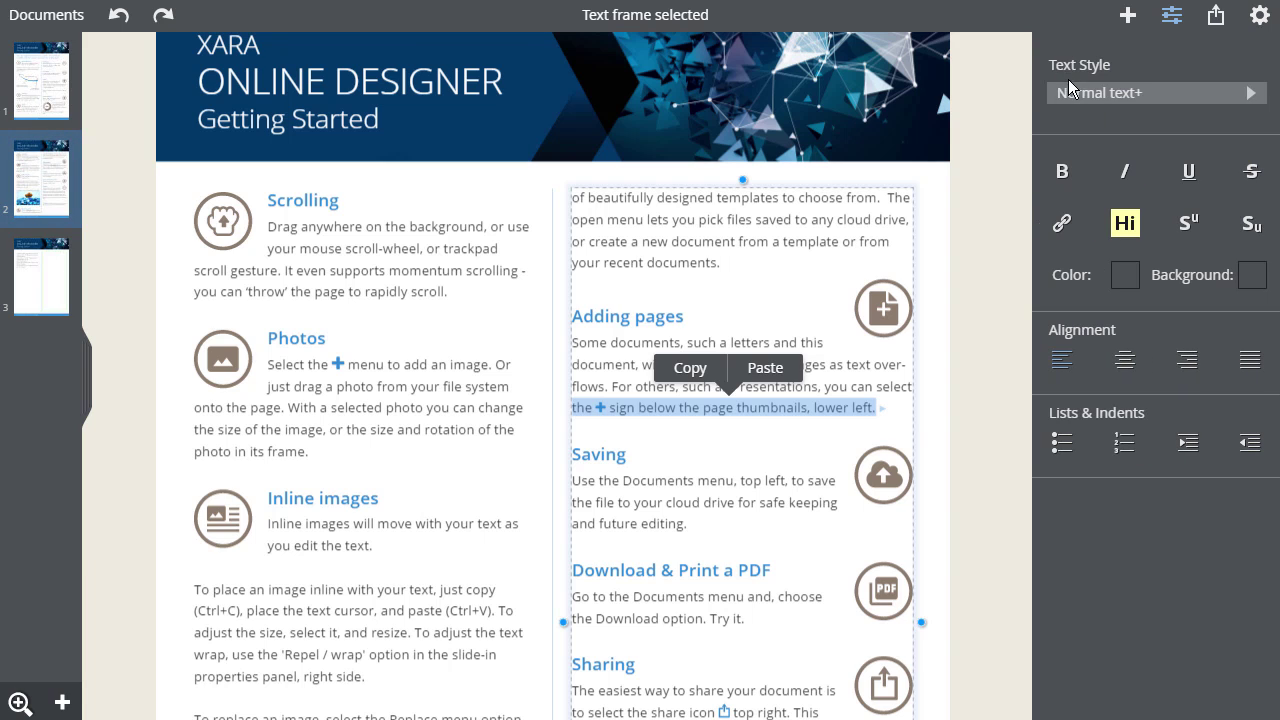
left_click(1072, 92)
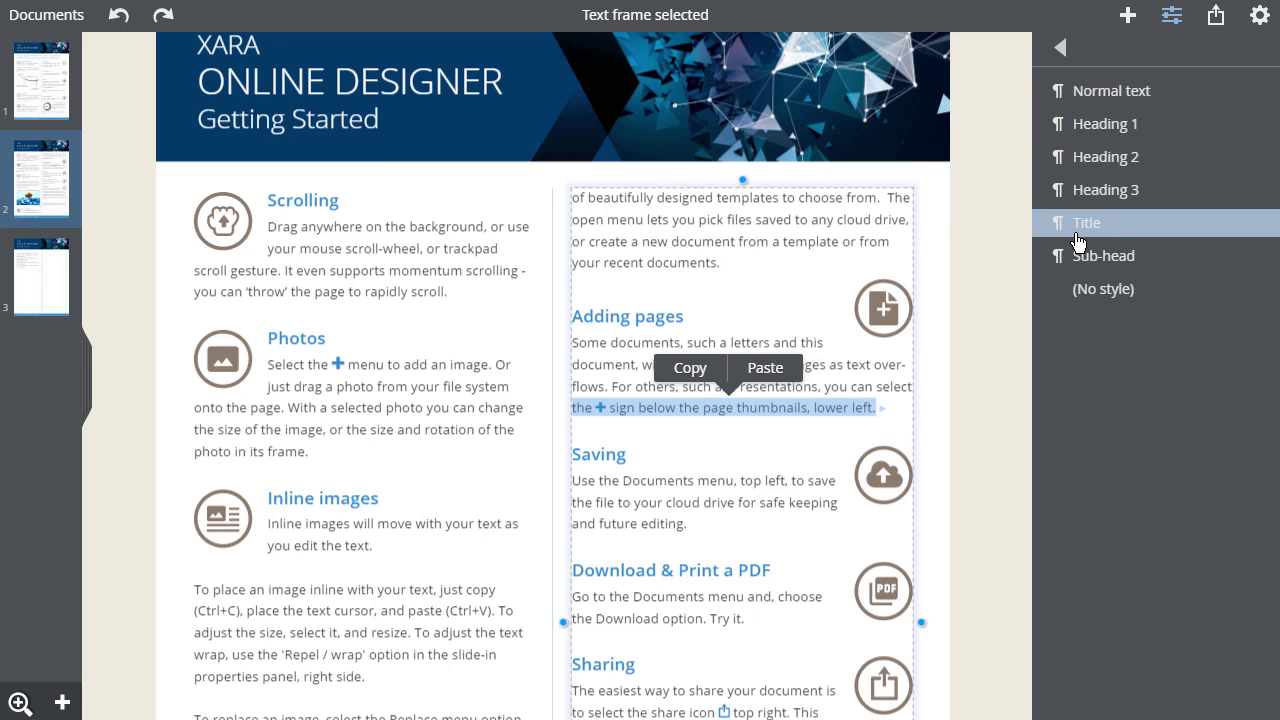
left_click(1061, 50)
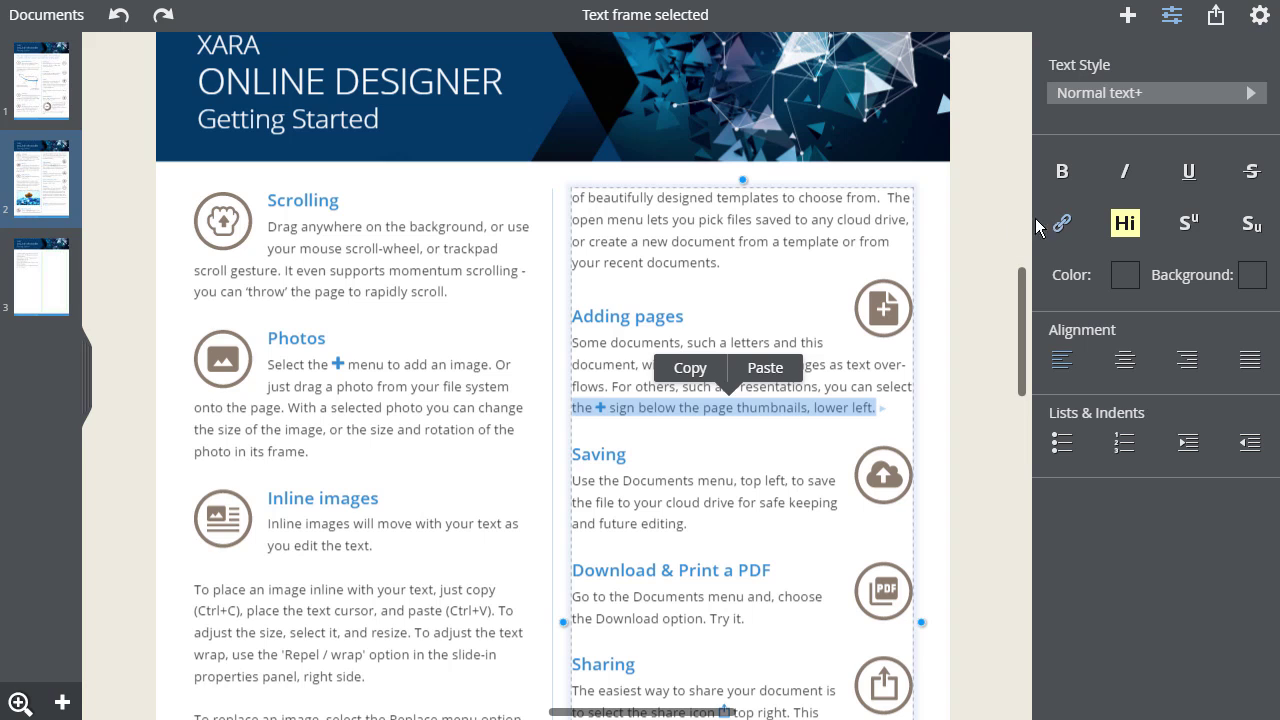
Add a web-address link to xara.com on the word 'document', opening in a new window or tab
double_click(717, 243)
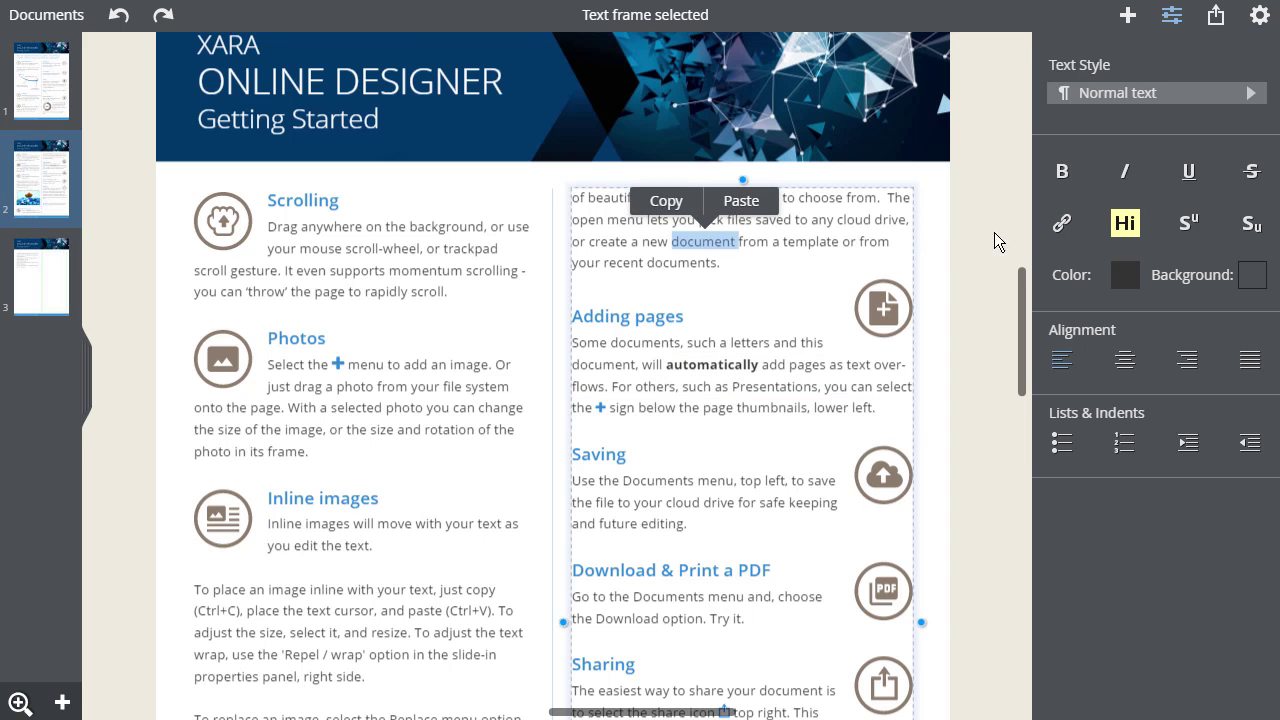
left_click(1062, 226)
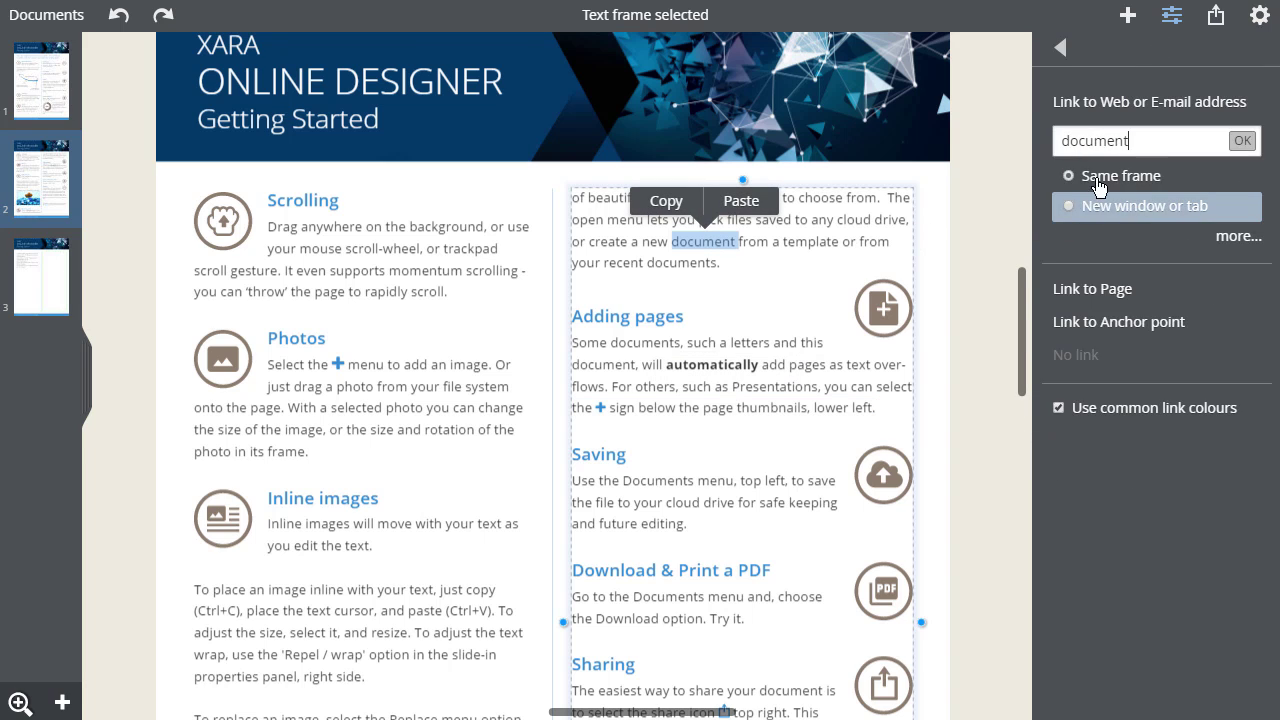
left_click(1139, 104)
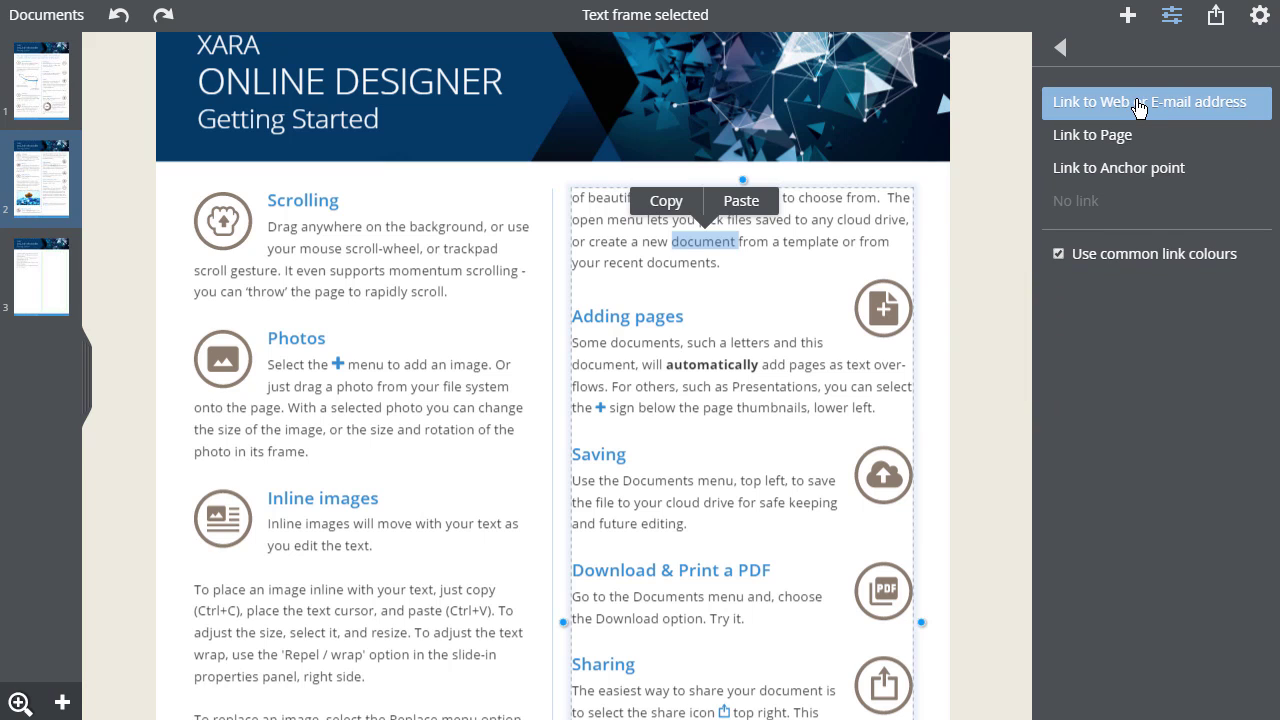
left_click(1118, 137)
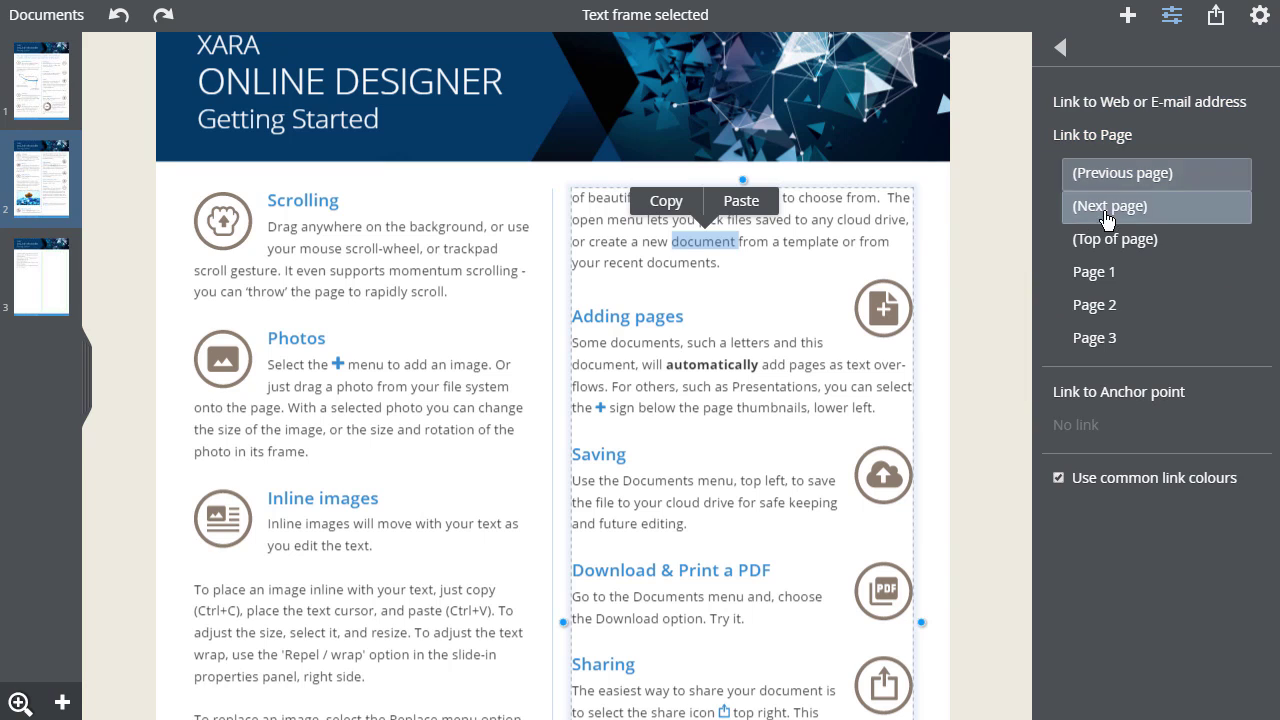
left_click(1107, 112)
left_click(1080, 205)
left_click_drag(1135, 141, 1055, 141)
type("xara")
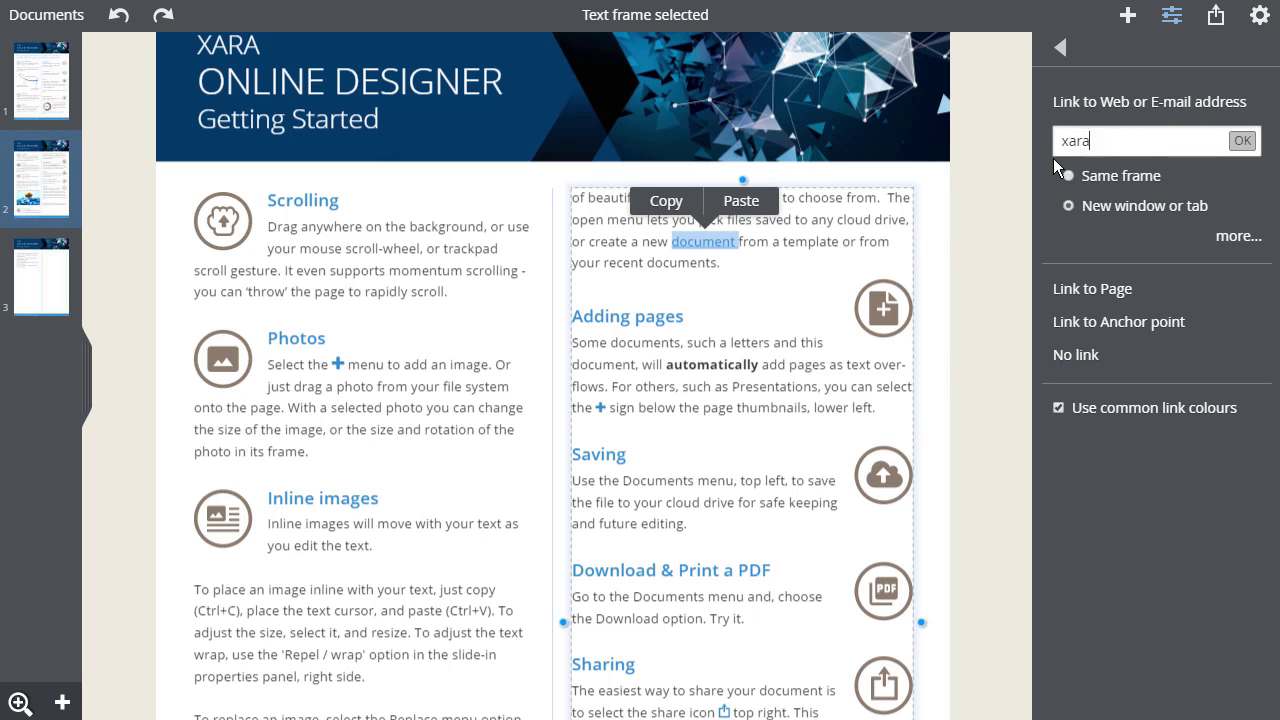
type(".com")
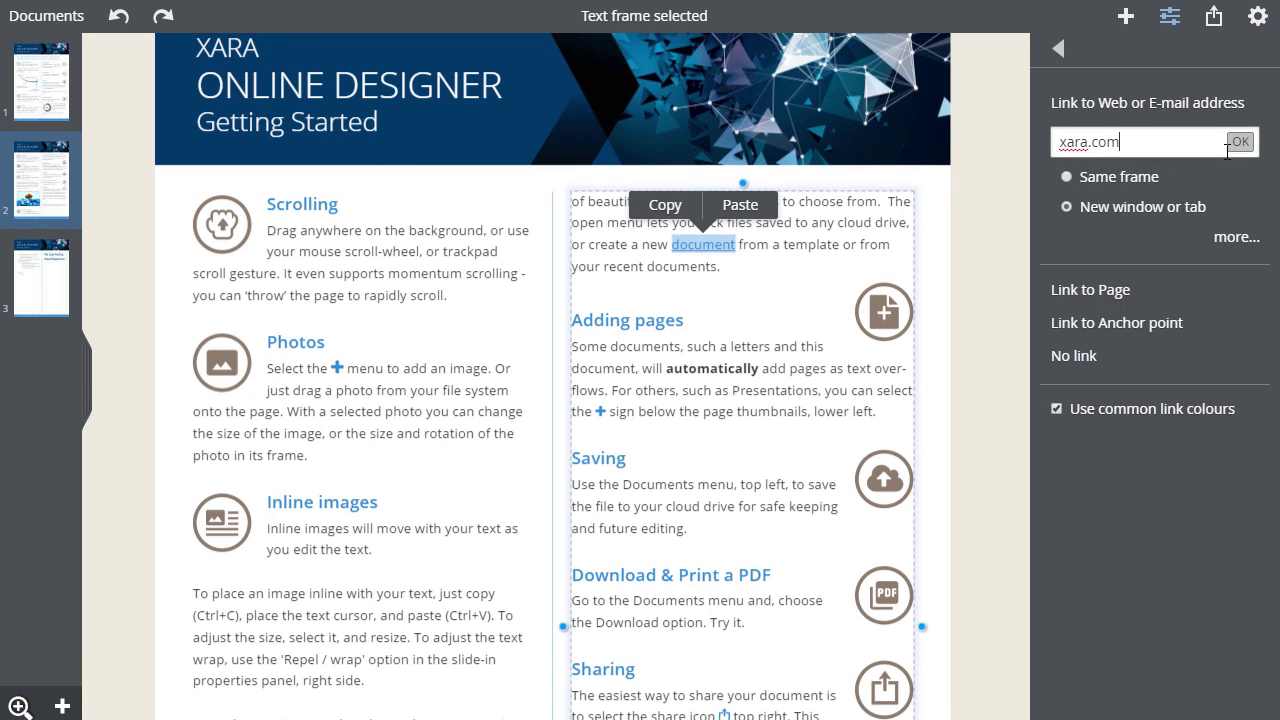
left_click(1238, 145)
left_click(1060, 50)
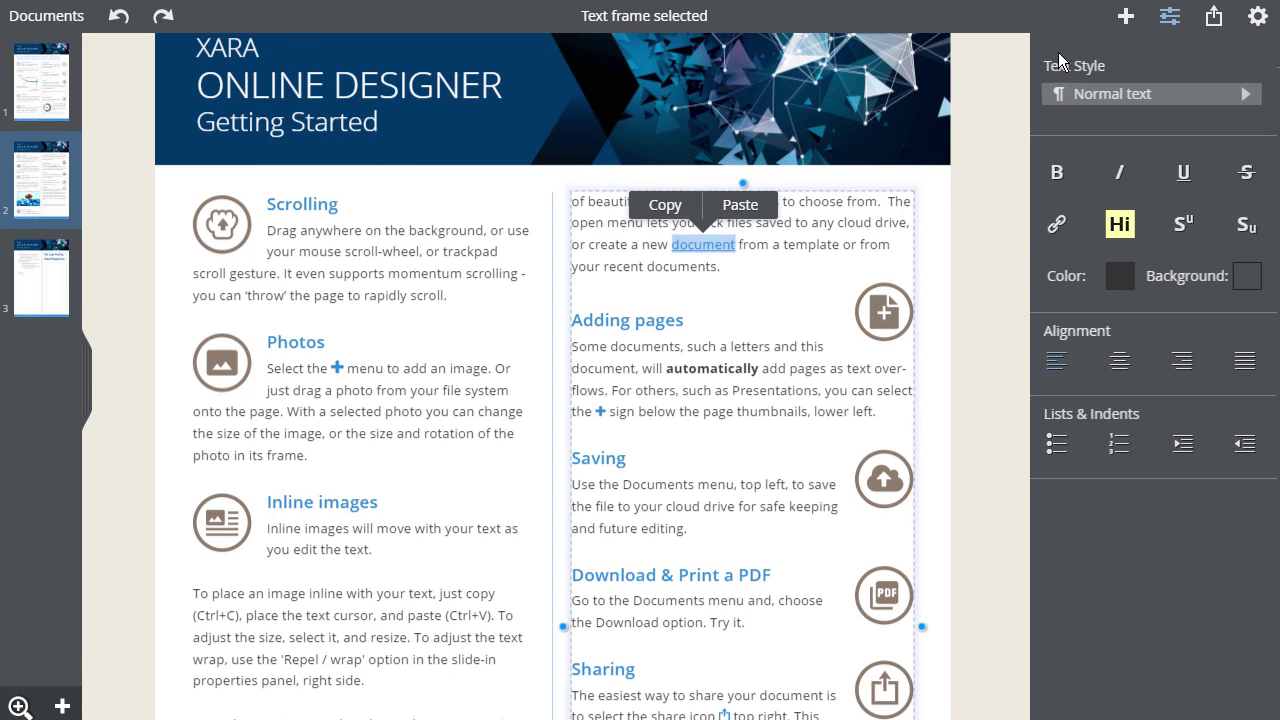
left_click(717, 246)
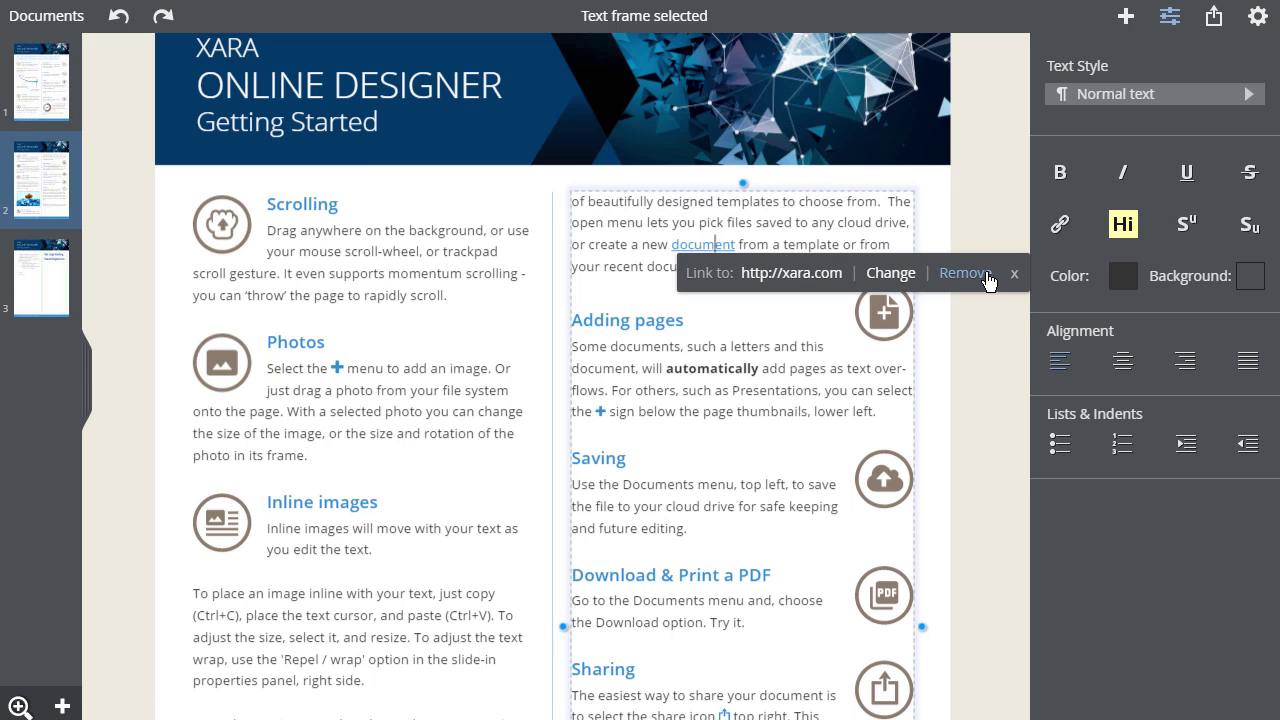
left_click(686, 322)
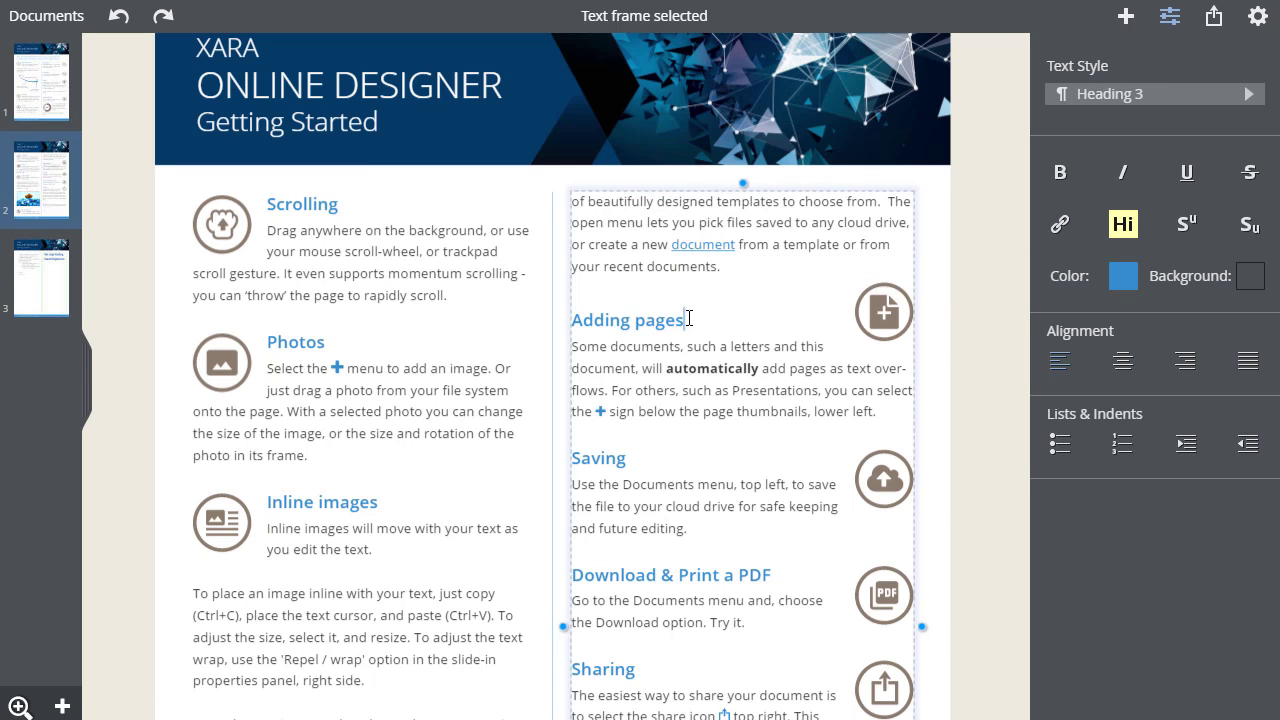
left_click_drag(686, 322, 568, 320)
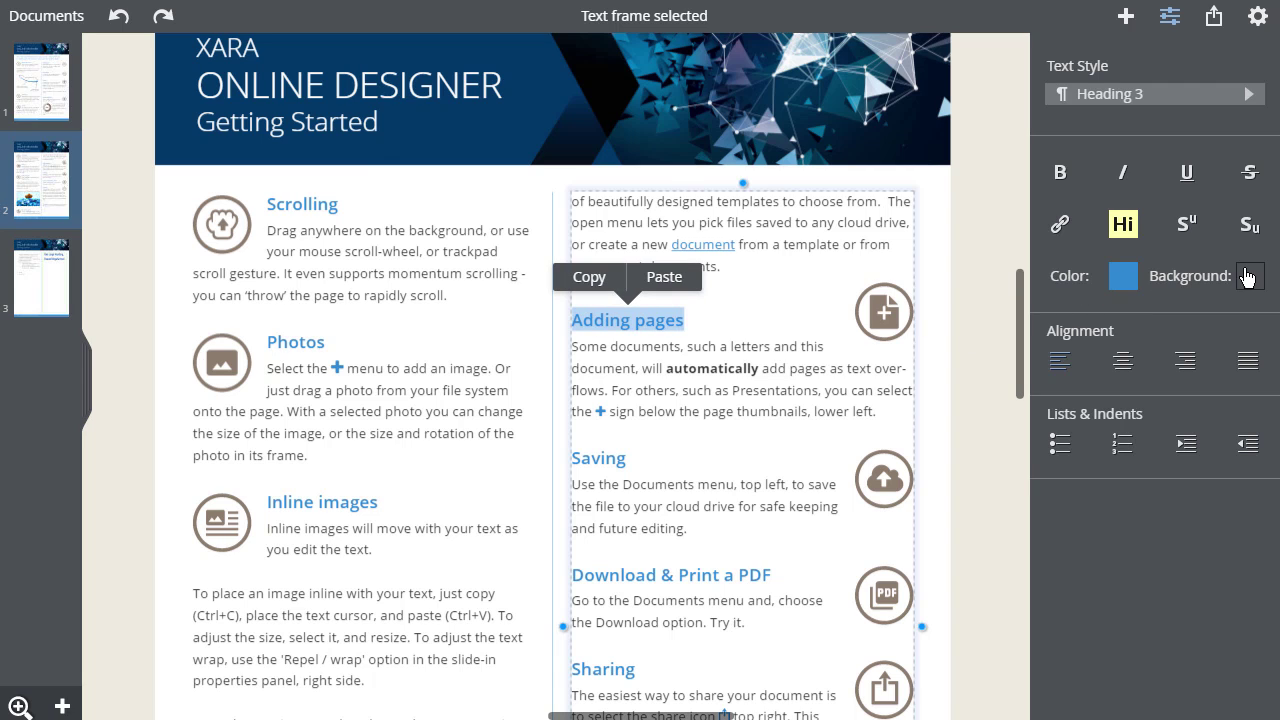
Change the Adding pages heading colour from blue to purple, then deselect it
left_click(1123, 276)
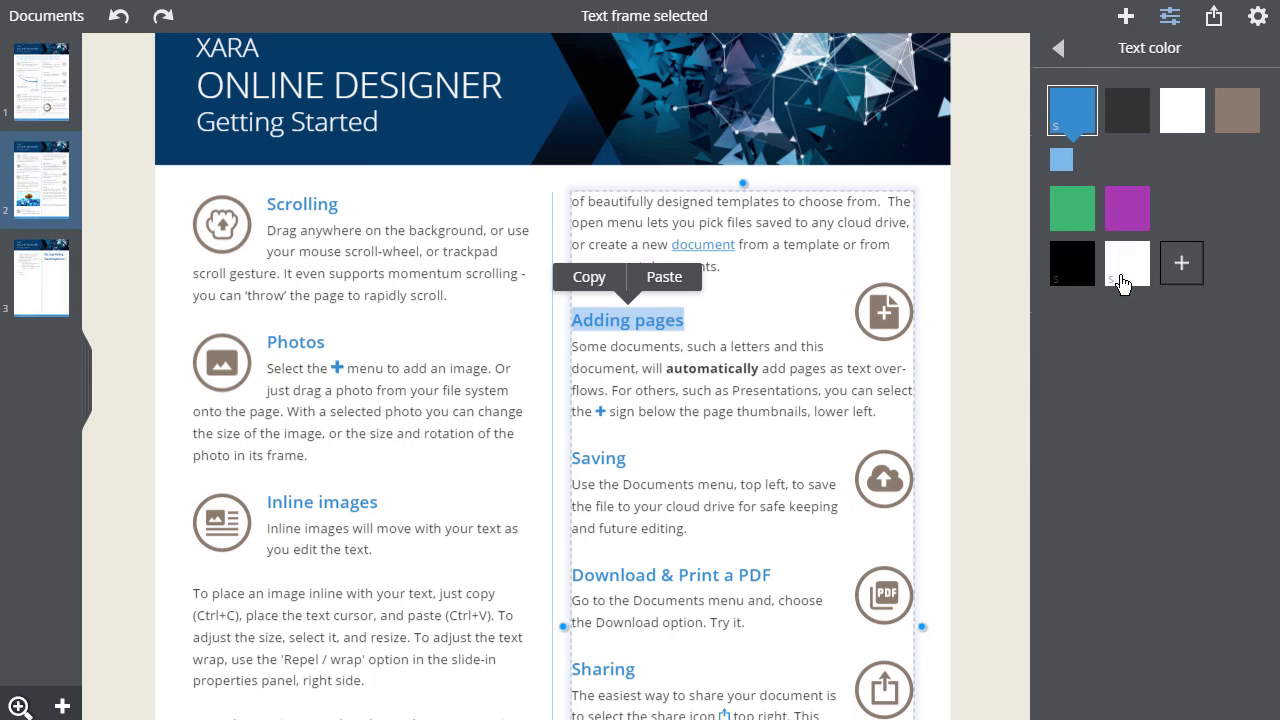
left_click(1122, 214)
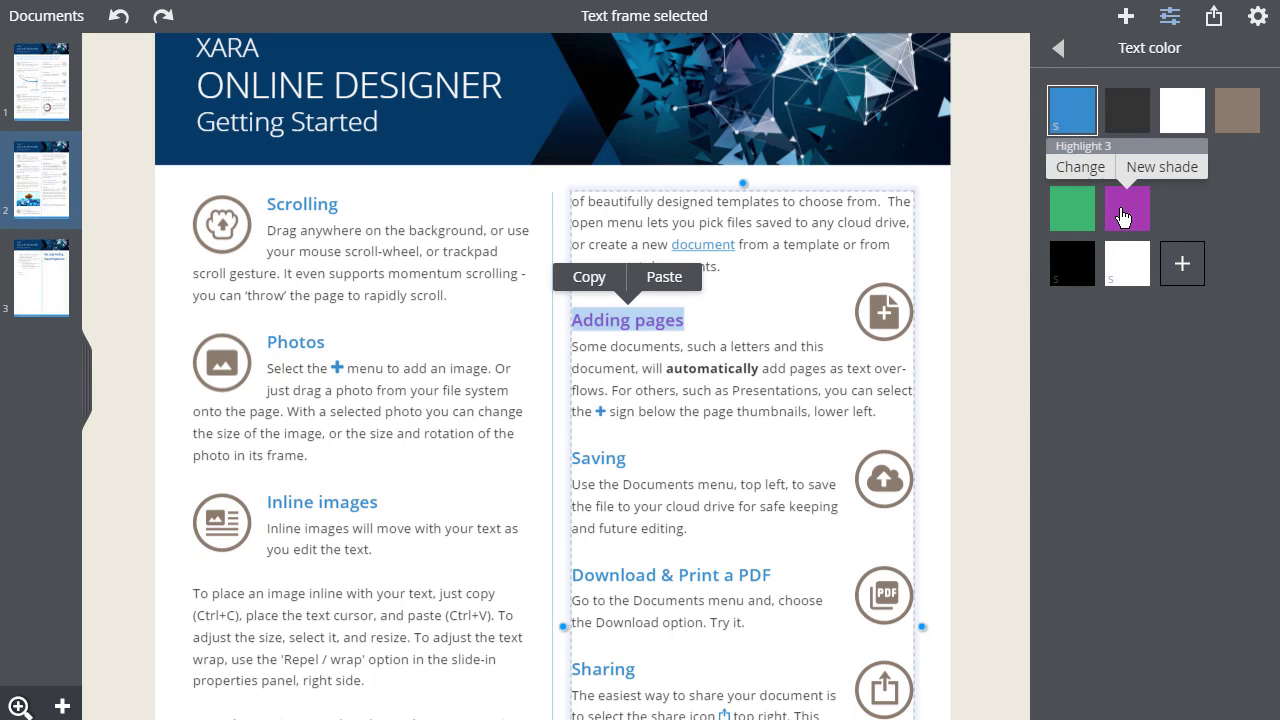
left_click(1058, 50)
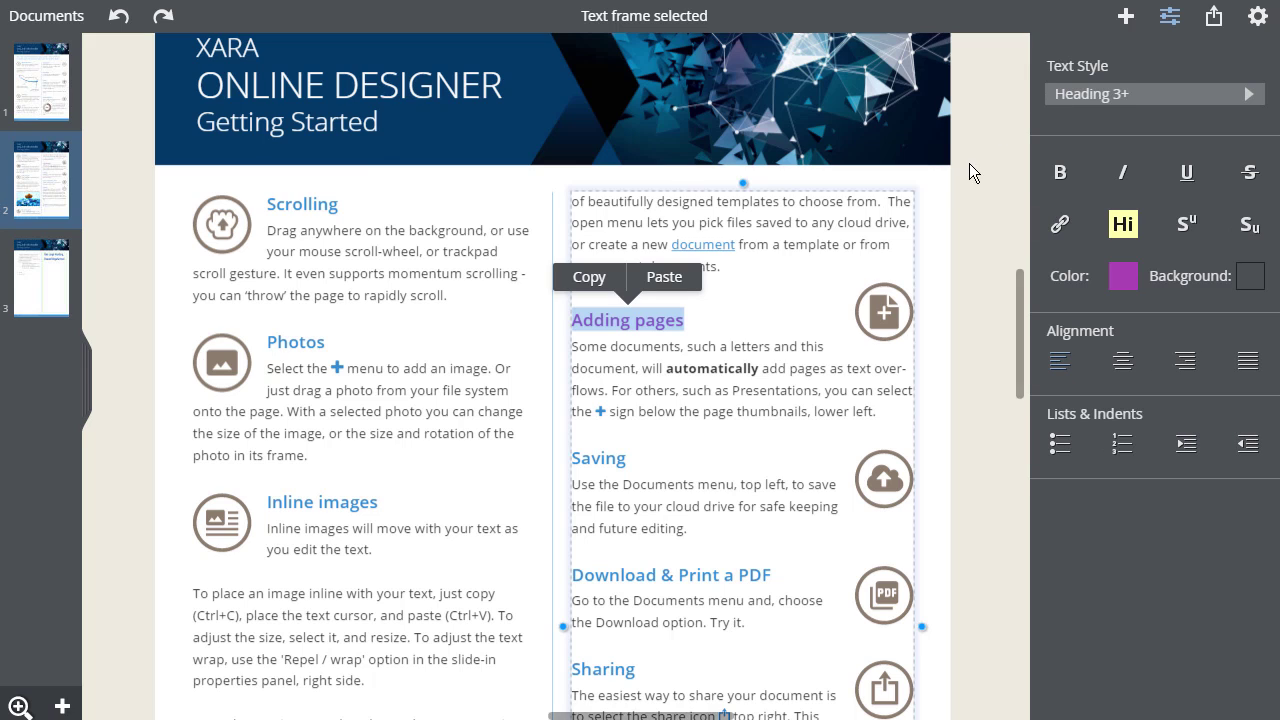
left_click(820, 372)
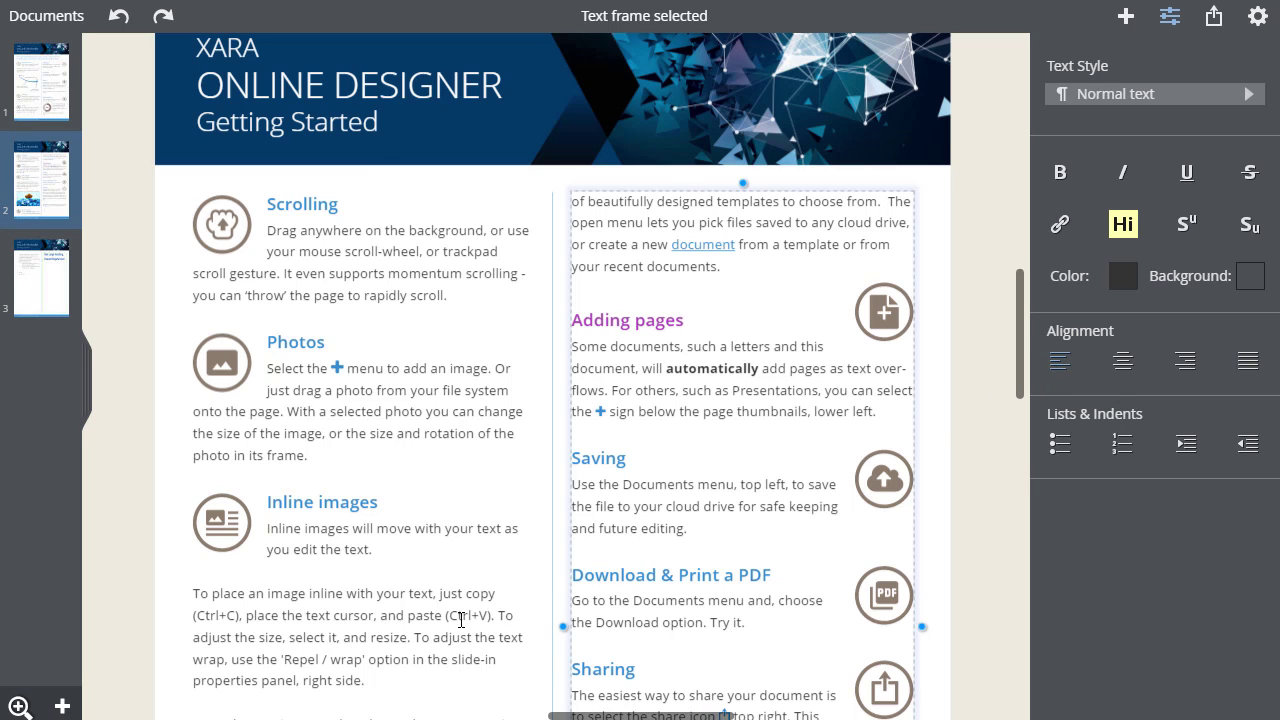
Try centring the inline-images paragraph, then set it to right alignment
double_click(451, 619)
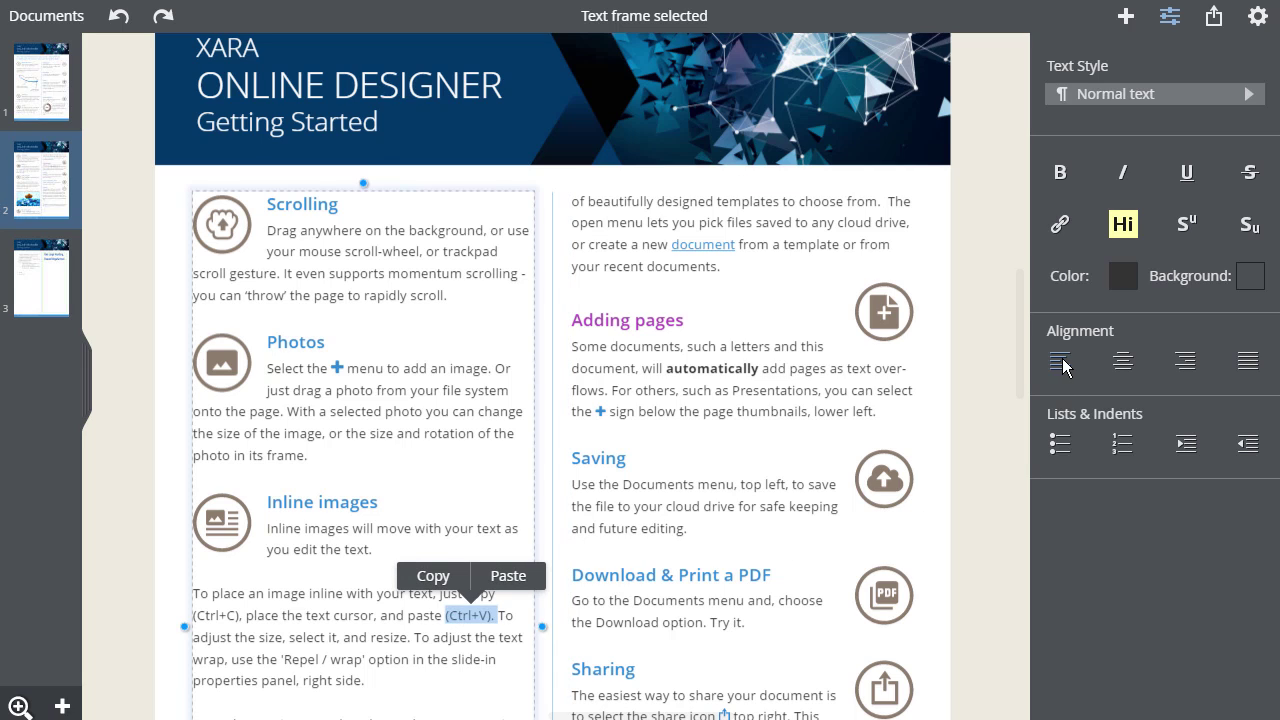
left_click(1122, 363)
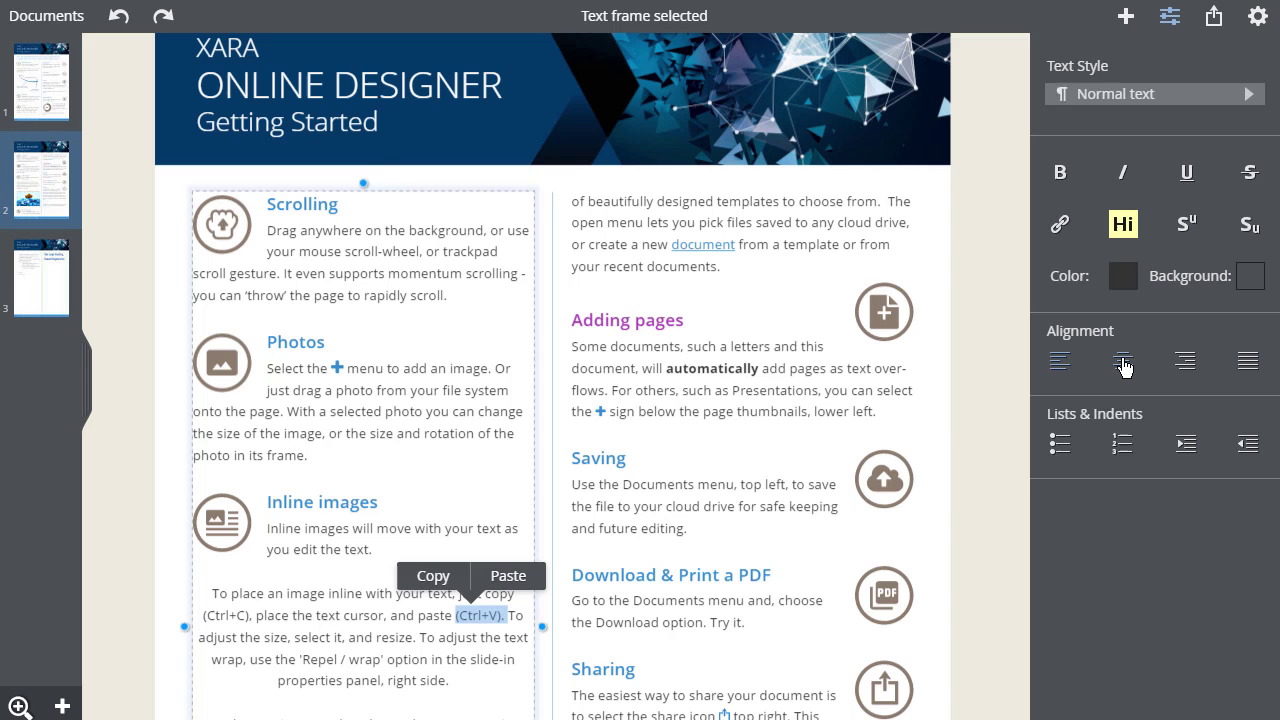
left_click(1183, 364)
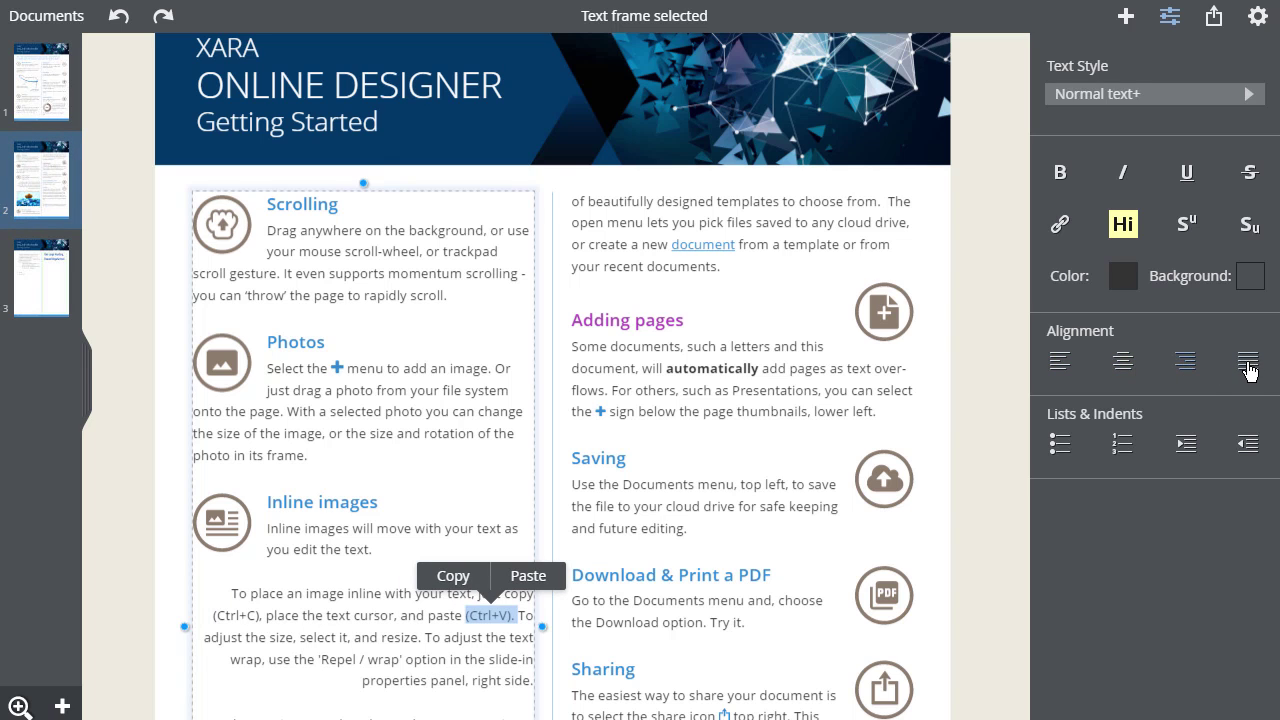
Justify the inline-images paragraph and turn the page 3 text into a numbered list
left_click(1248, 364)
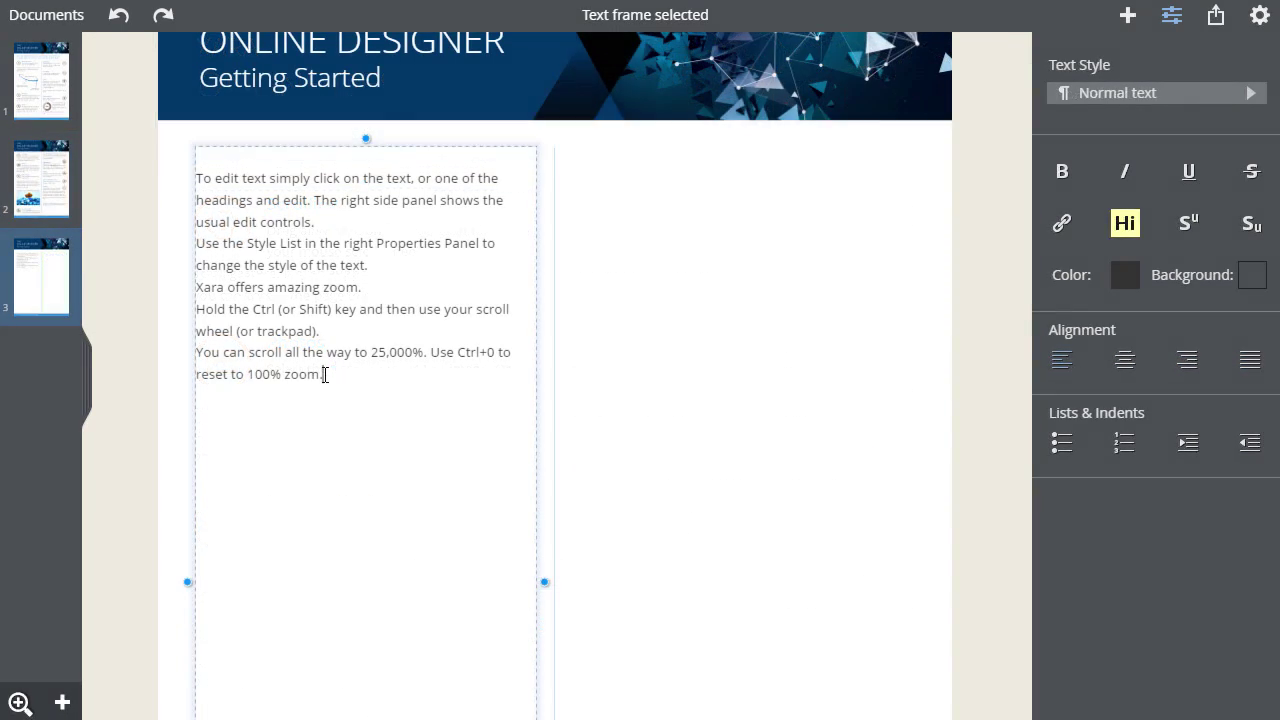
left_click_drag(325, 374, 192, 182)
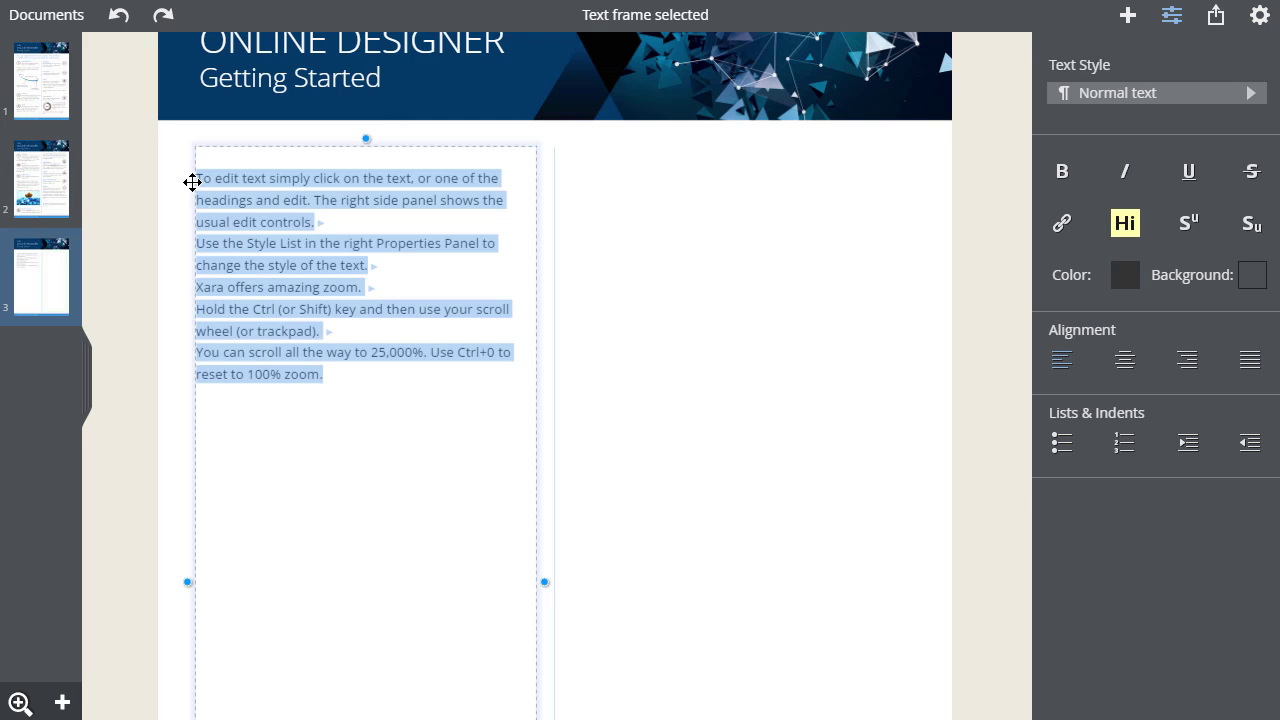
left_click(1060, 446)
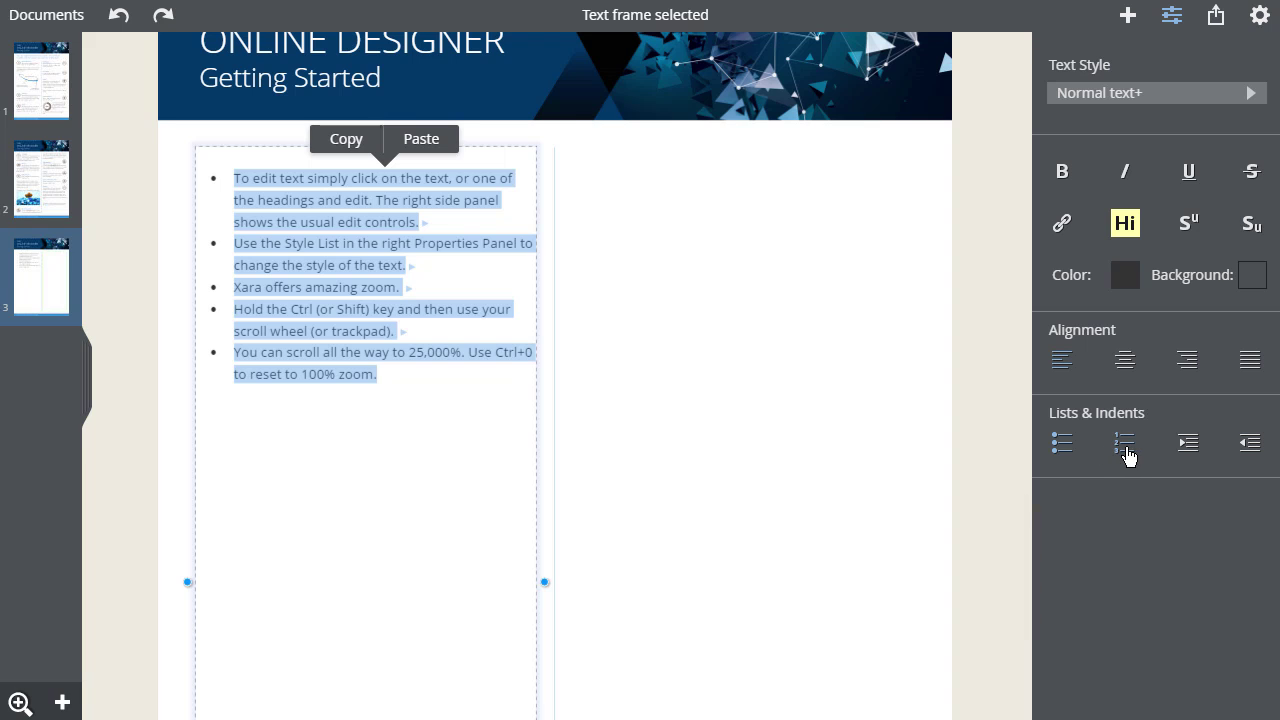
left_click(1124, 450)
Add a bulleted list below it with the items 'My list' and 'another line'
left_click(288, 455)
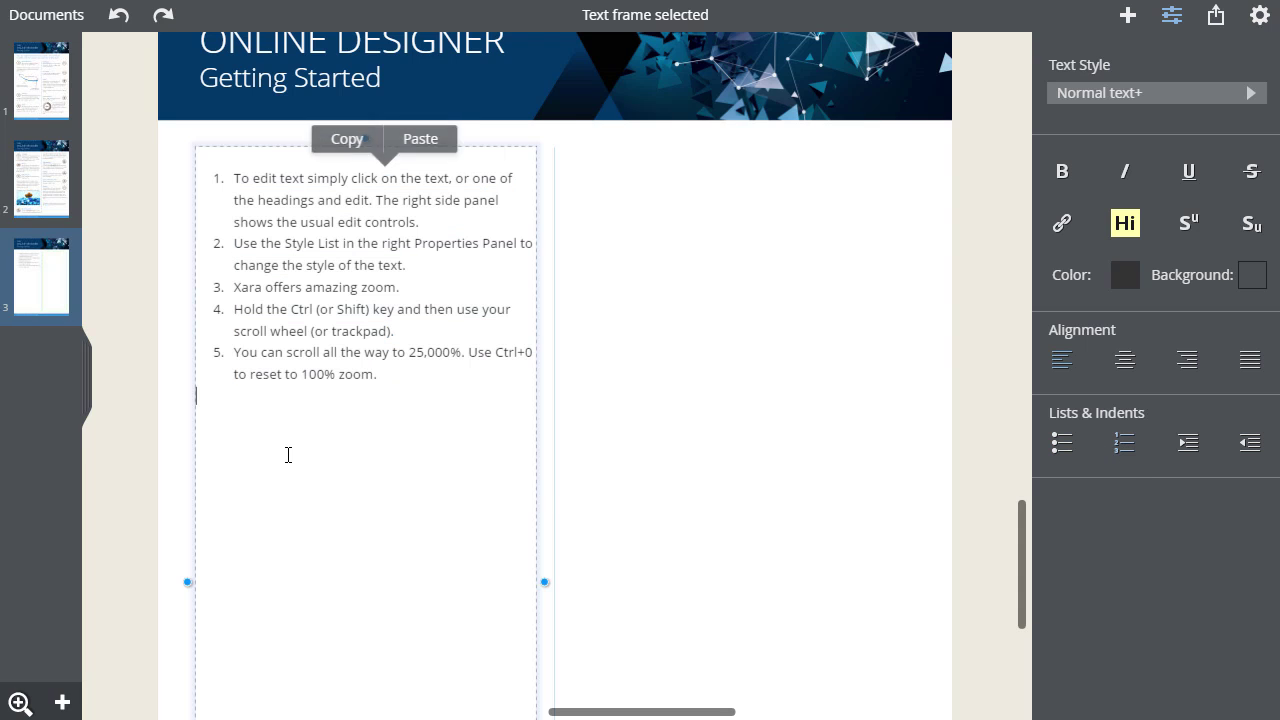
left_click(1060, 443)
type("My list")
key("Return")
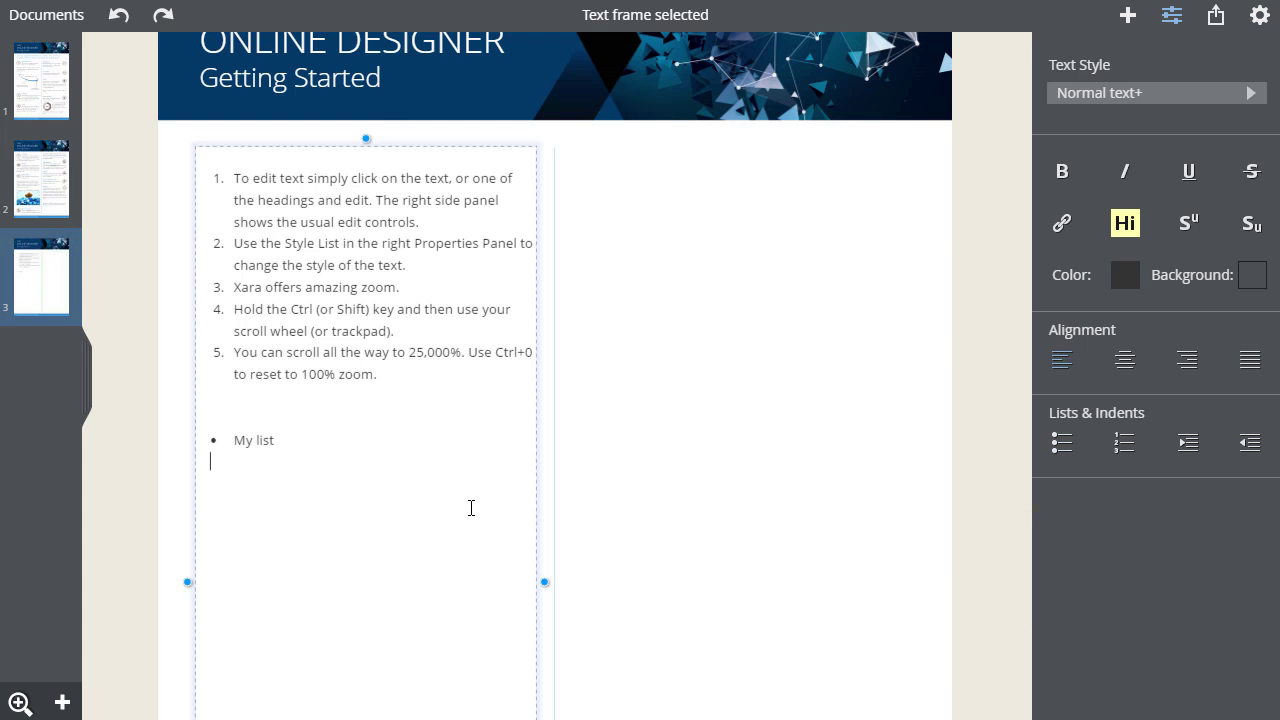
type("another line")
Try indenting the My list bullets and back, then indent numbered items 4 and 5 as sub-items a and b
left_click_drag(328, 462, 224, 443)
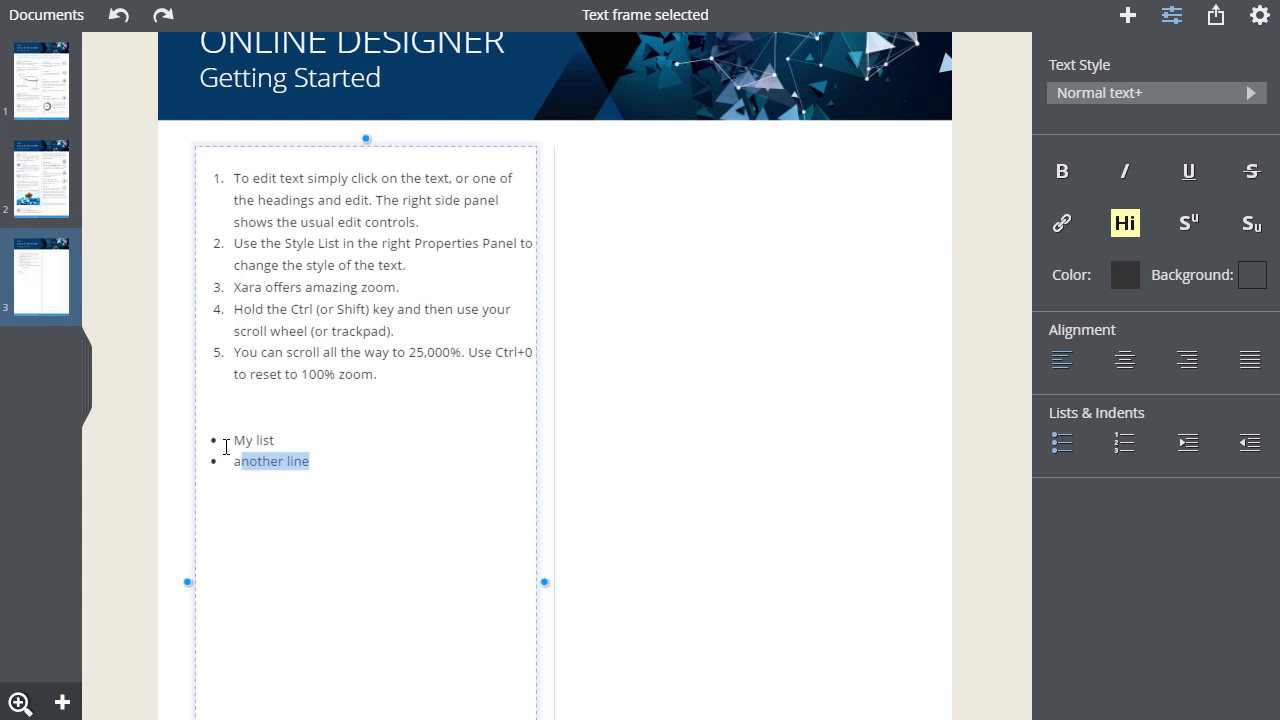
left_click(1186, 446)
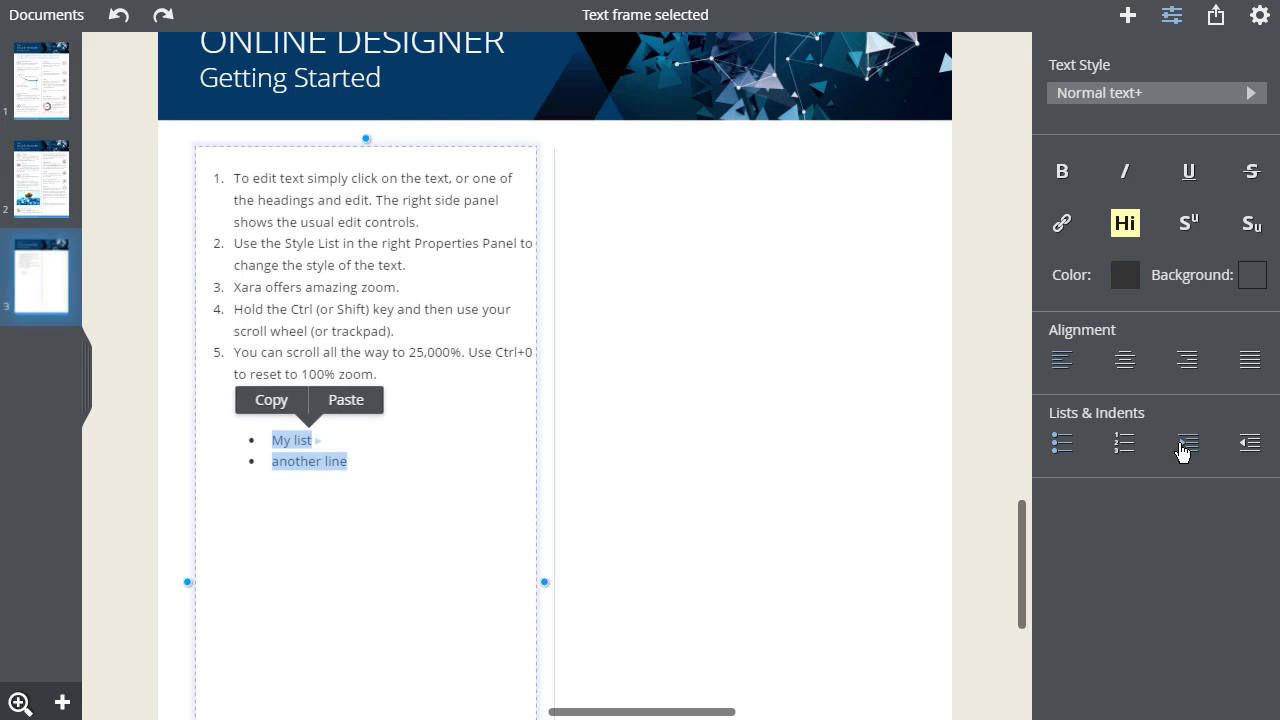
left_click(1247, 446)
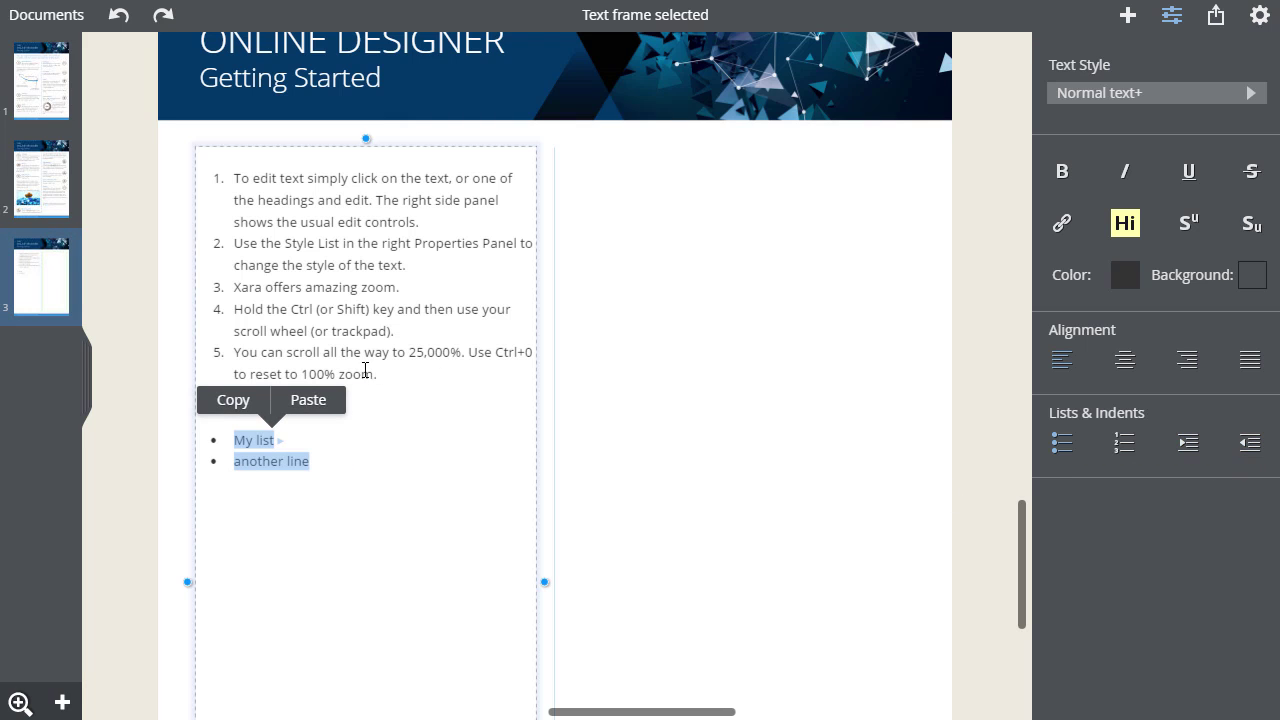
left_click_drag(389, 379, 226, 305)
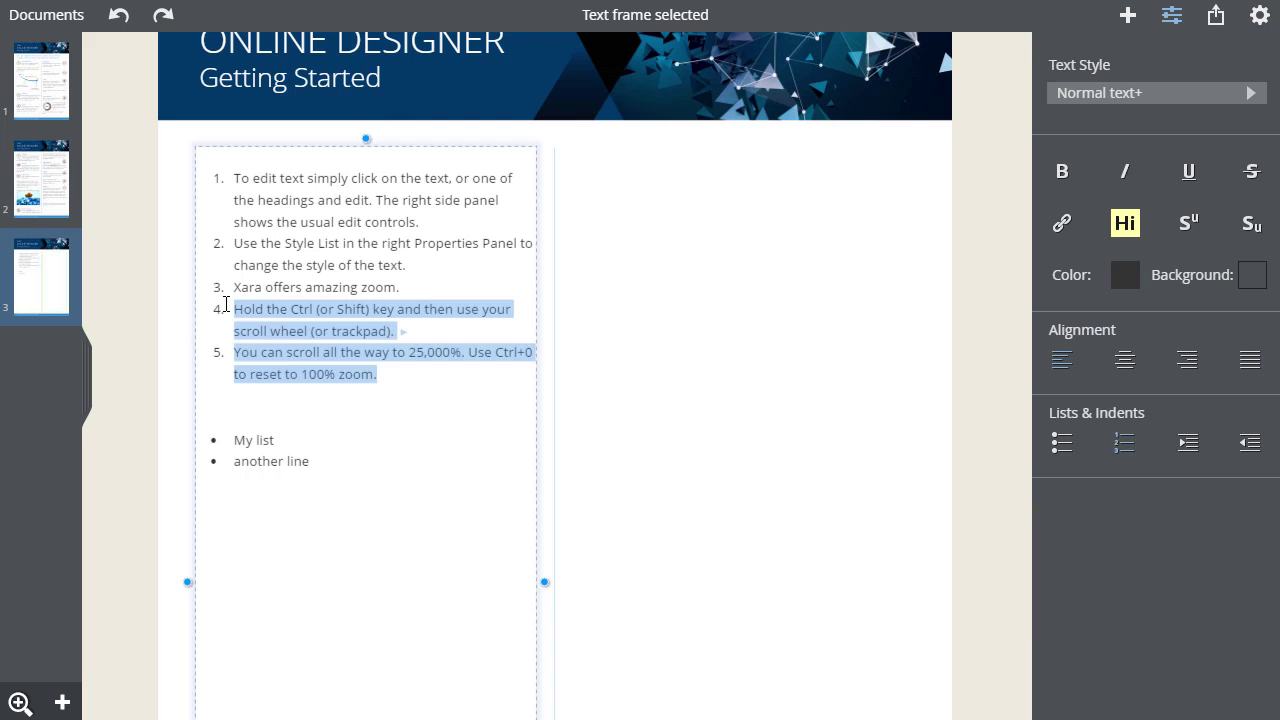
left_click(1188, 447)
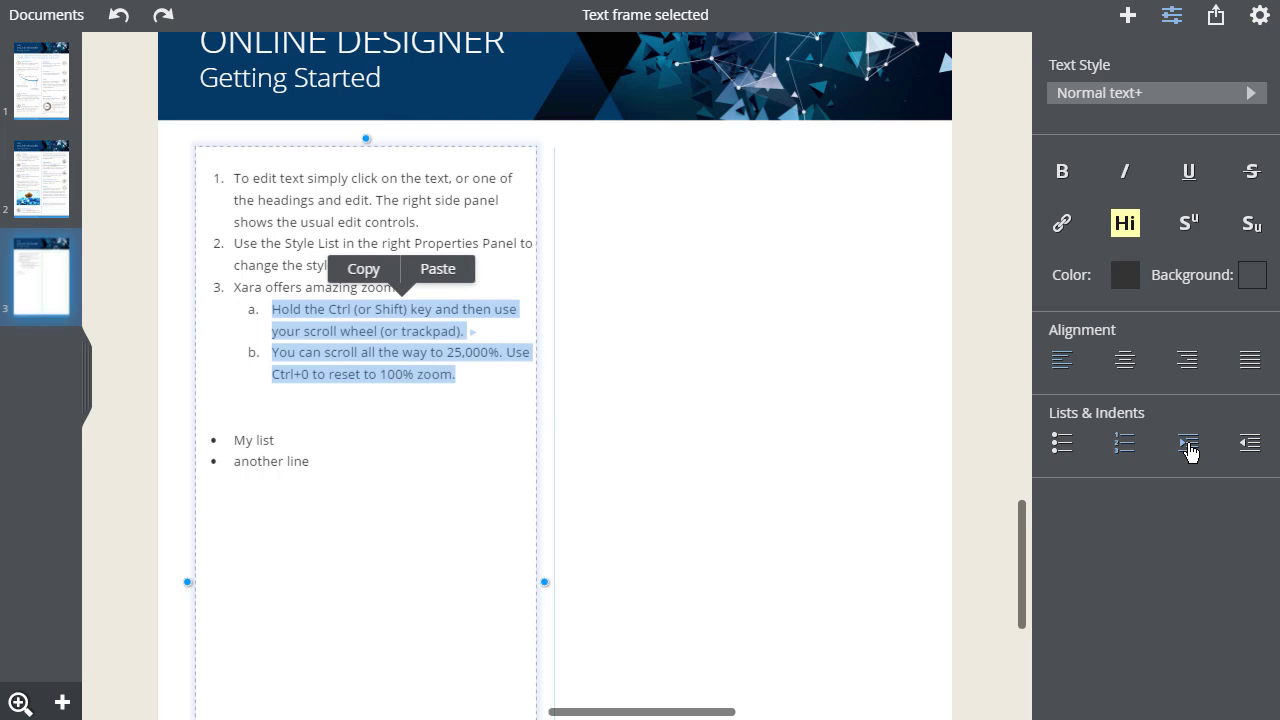
Open the Text templates gallery from the Insert menu
left_click(1128, 17)
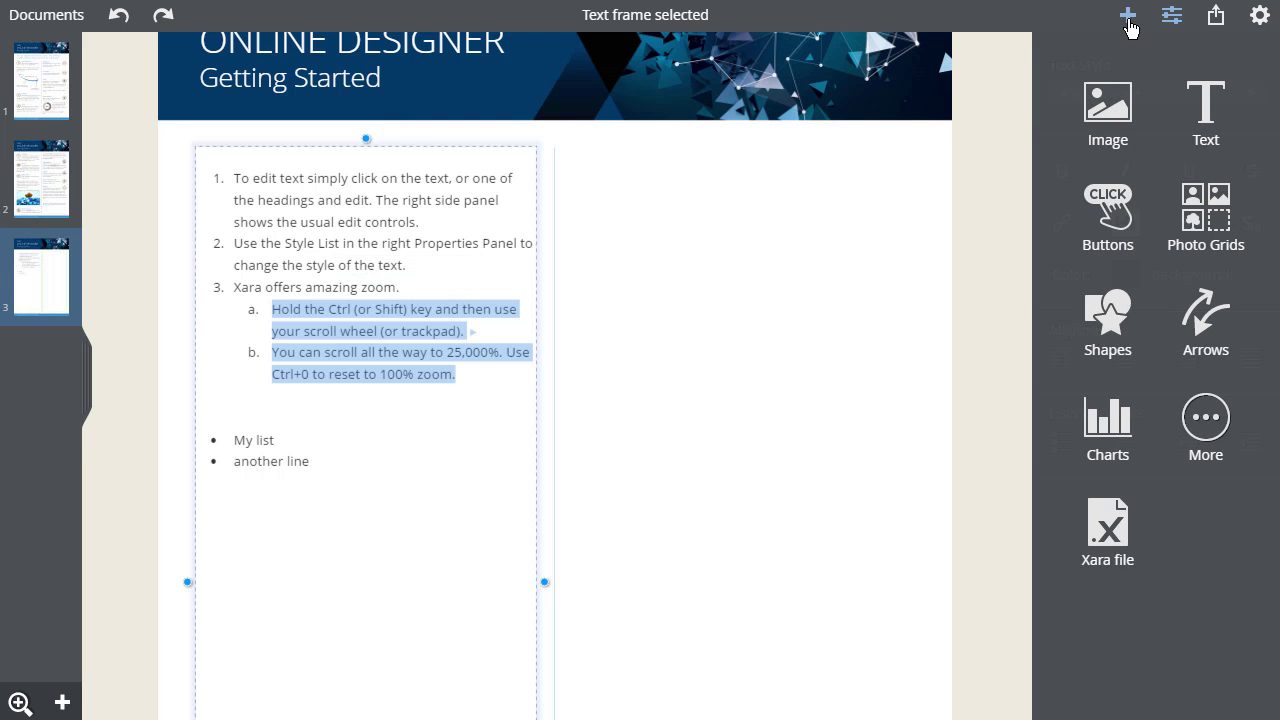
left_click(1204, 108)
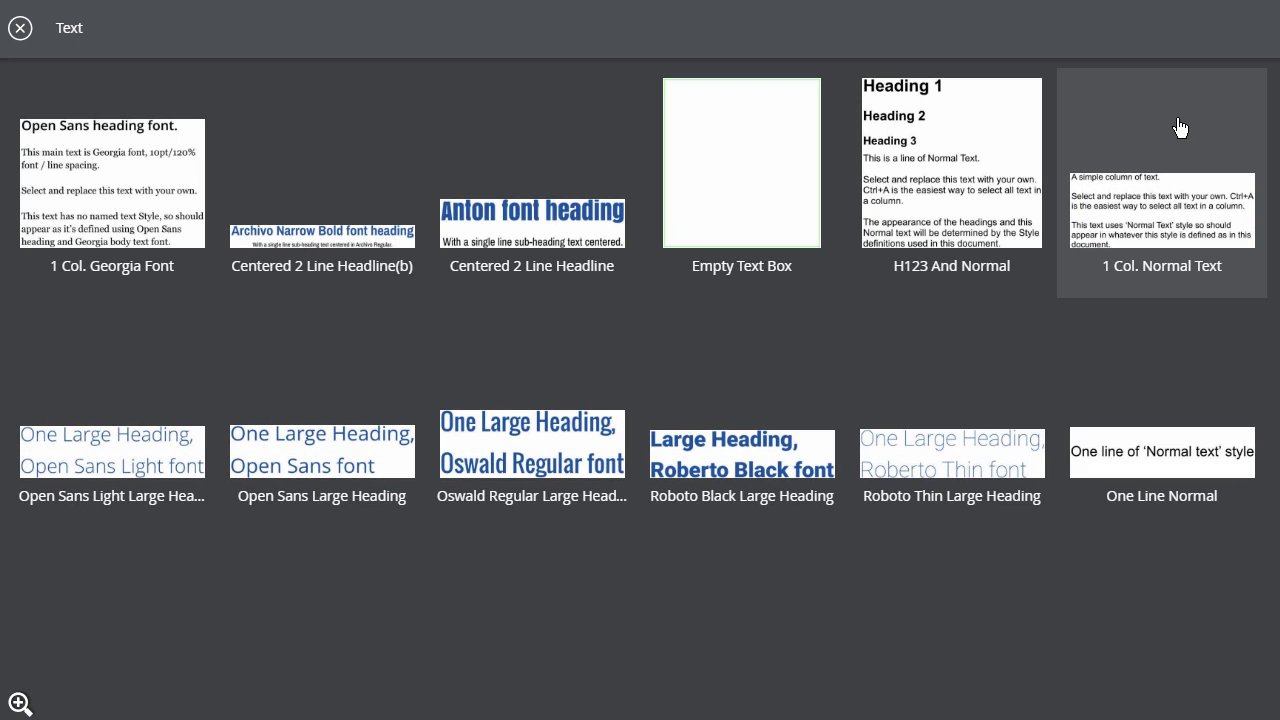
Insert the Oswald Regular large heading, move it to the right column, and narrow it to three lines
left_click(541, 459)
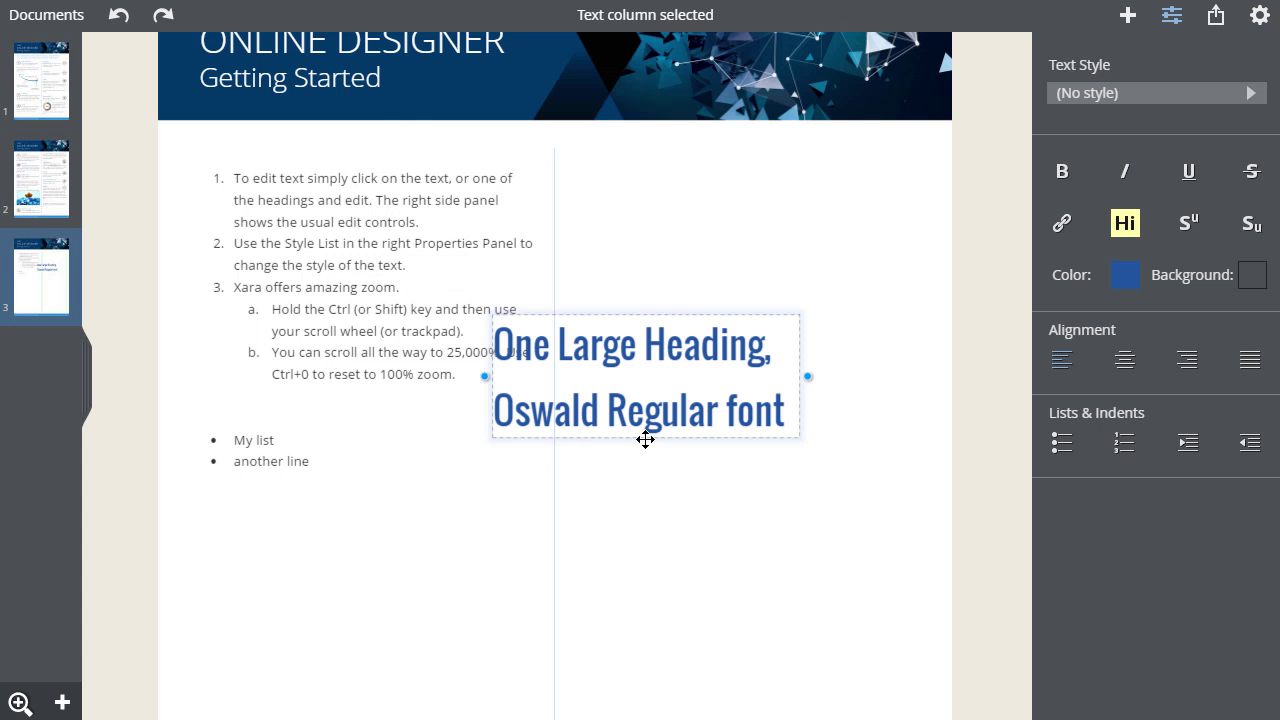
left_click_drag(646, 434, 753, 348)
left_click(754, 347)
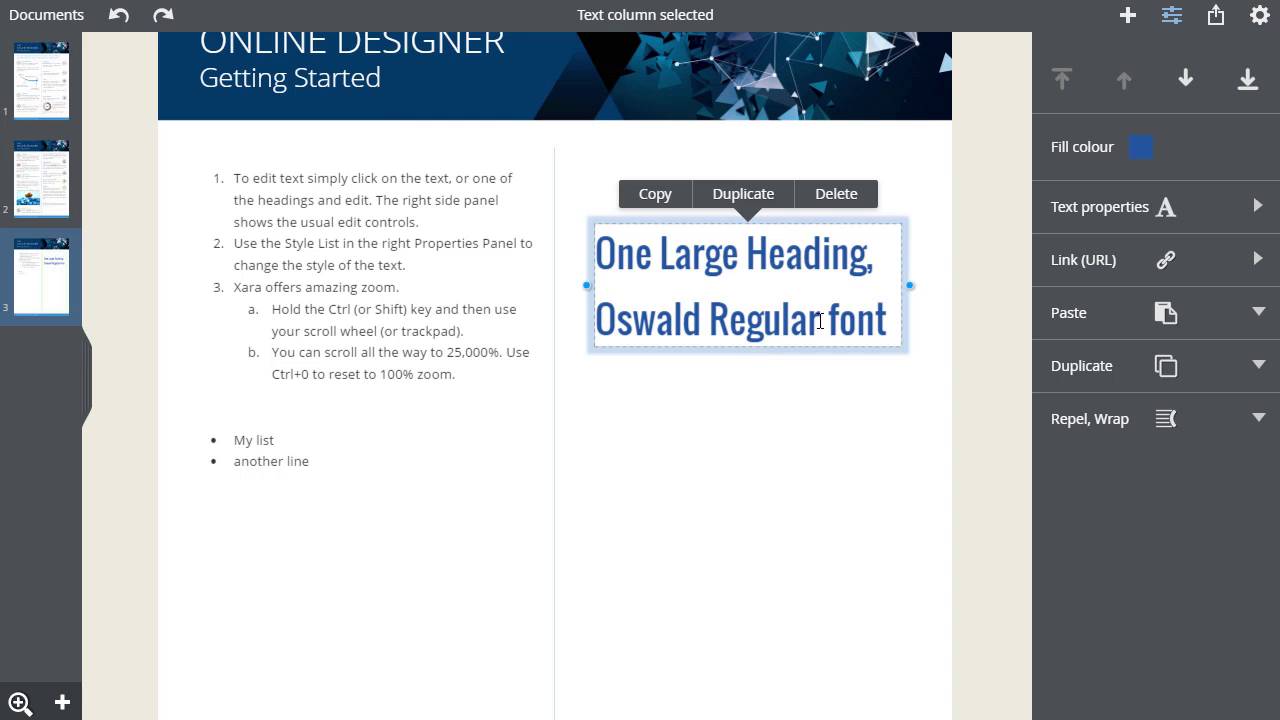
left_click_drag(891, 284, 846, 284)
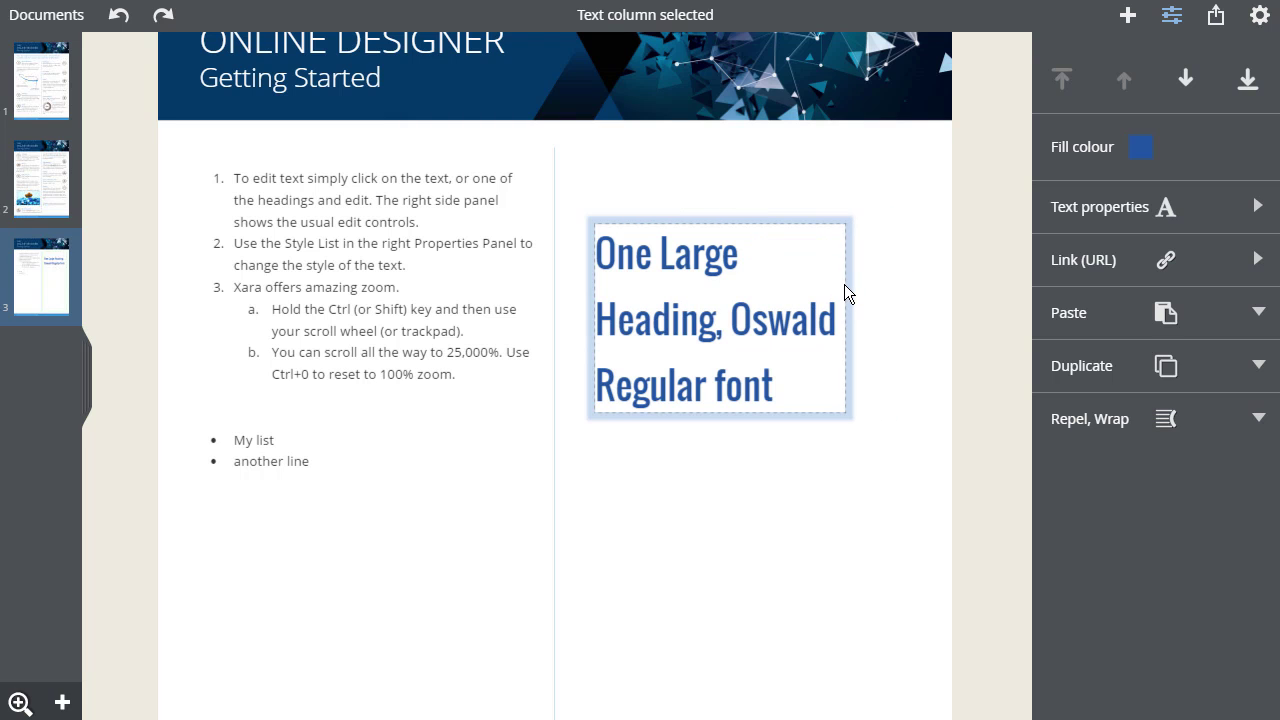
Check the keyboard shortcuts list, then drag the Oswald heading box wider so it wraps onto two lines
left_click(1260, 16)
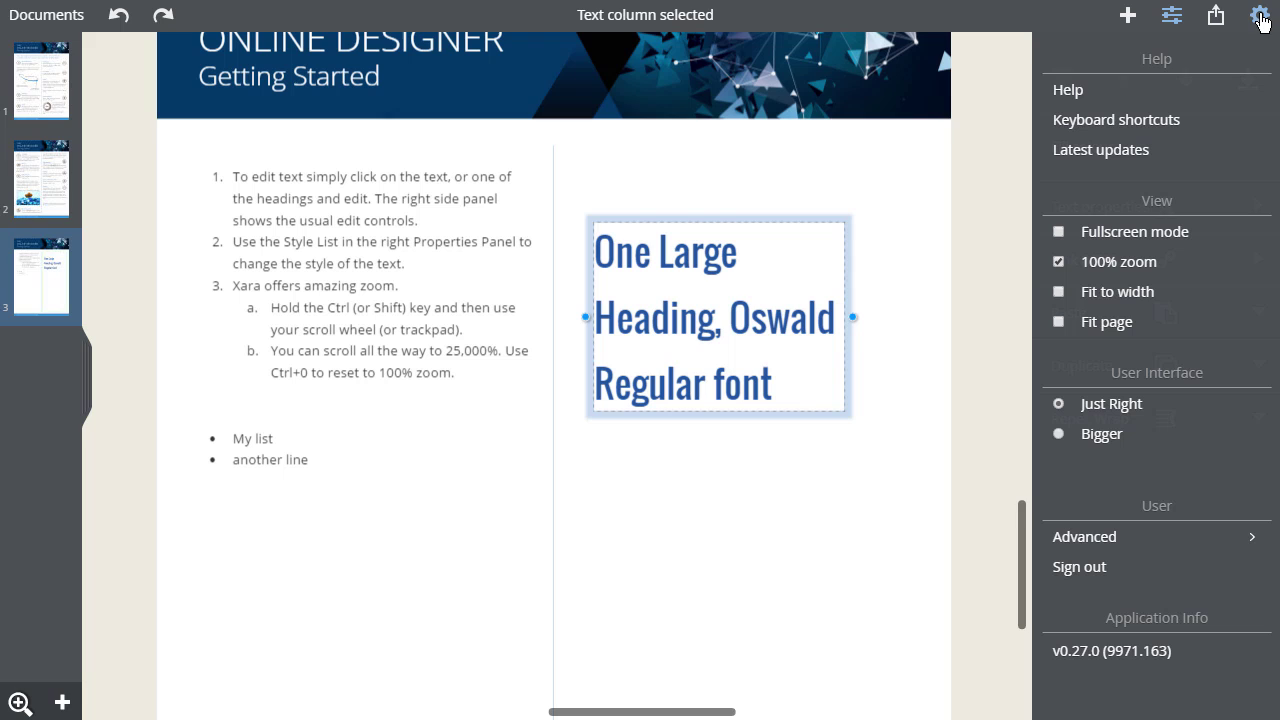
left_click(1136, 122)
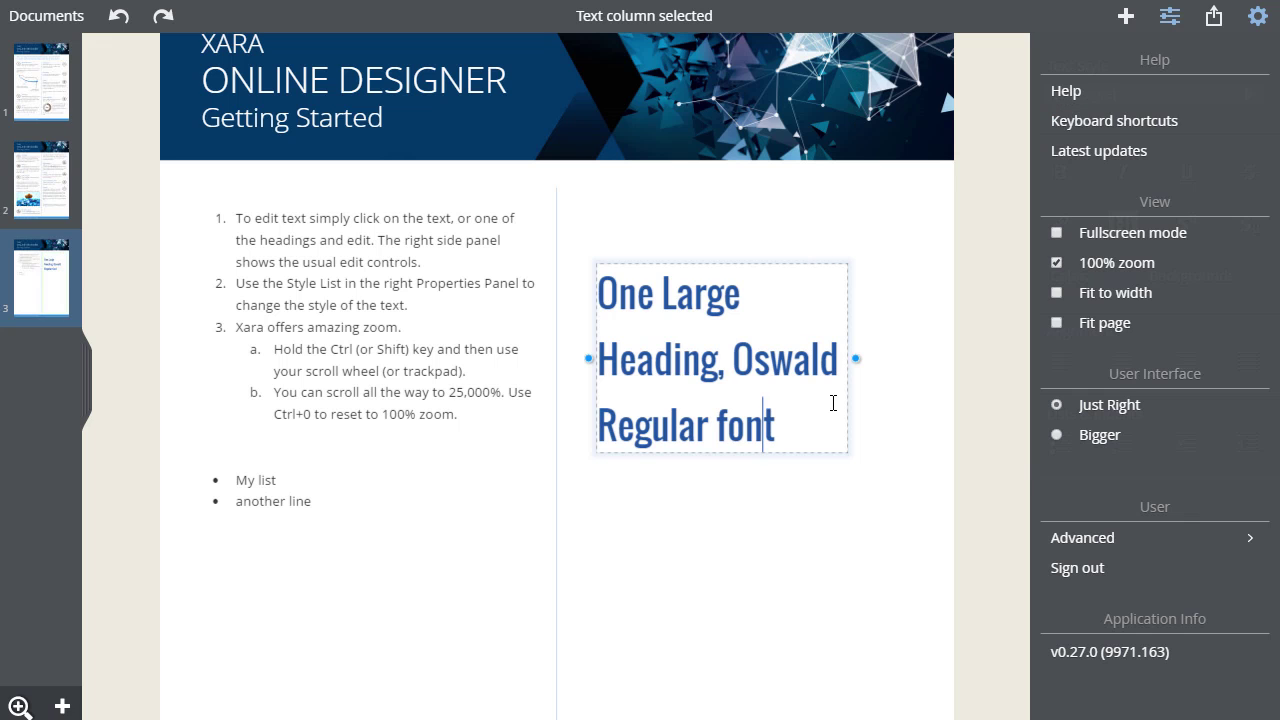
left_click_drag(856, 358, 923, 361)
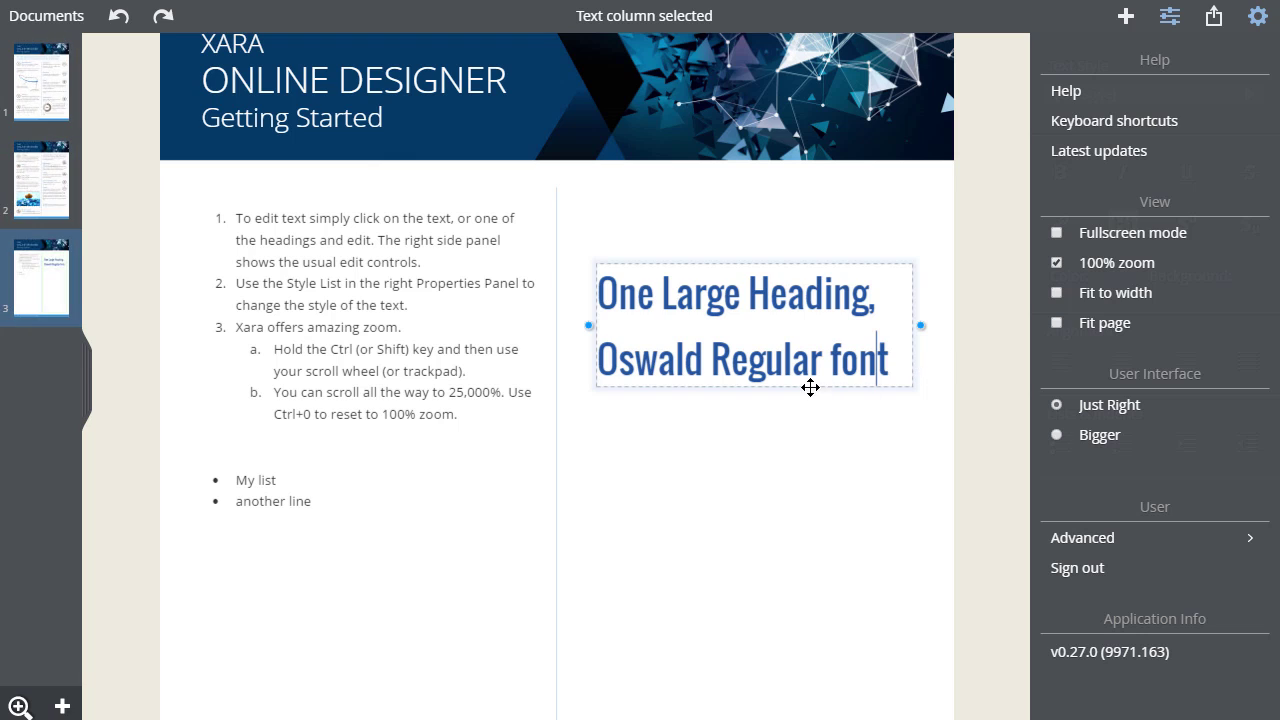